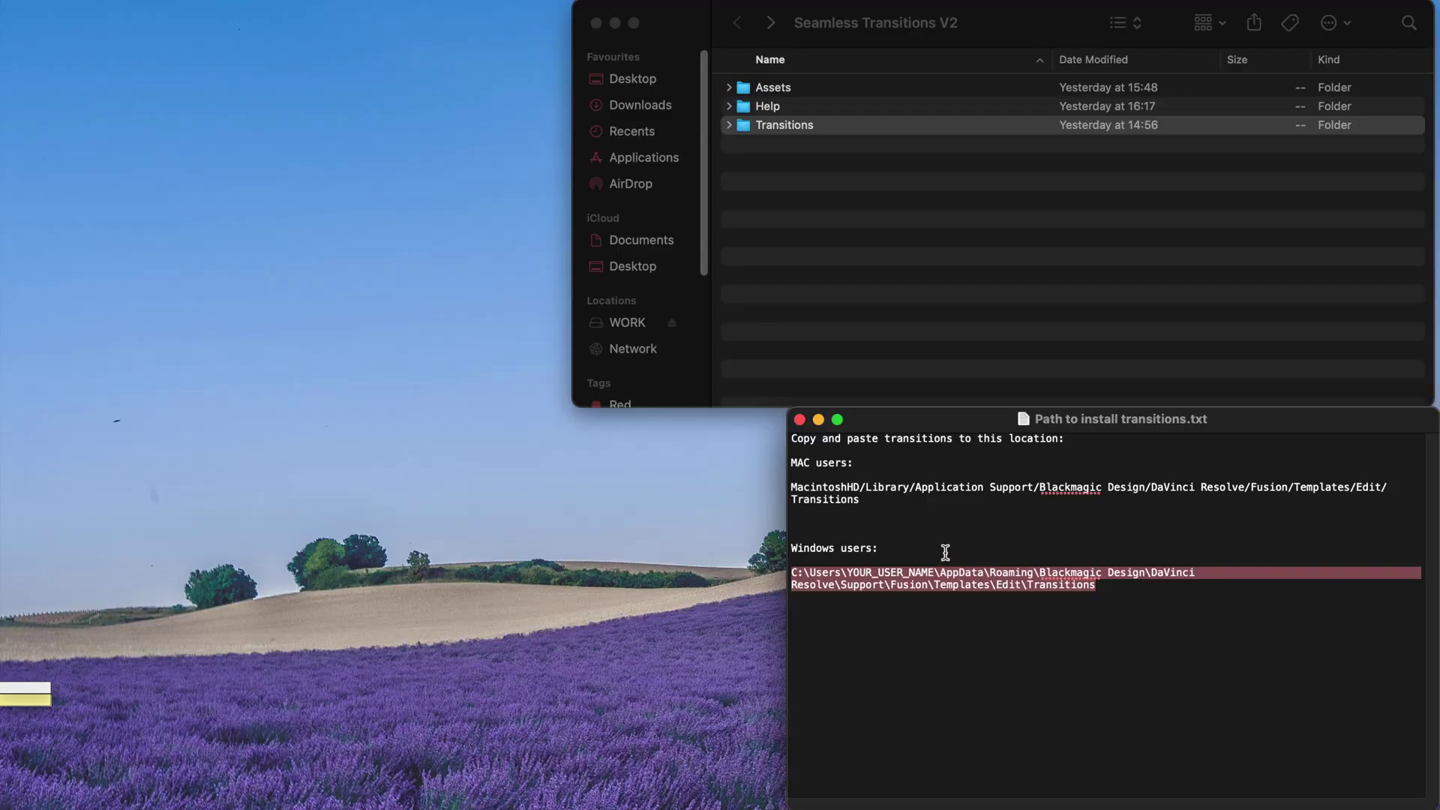
Step: Highlight and then deselect the Windows install path, leaving the insertion point below it
click(943, 553)
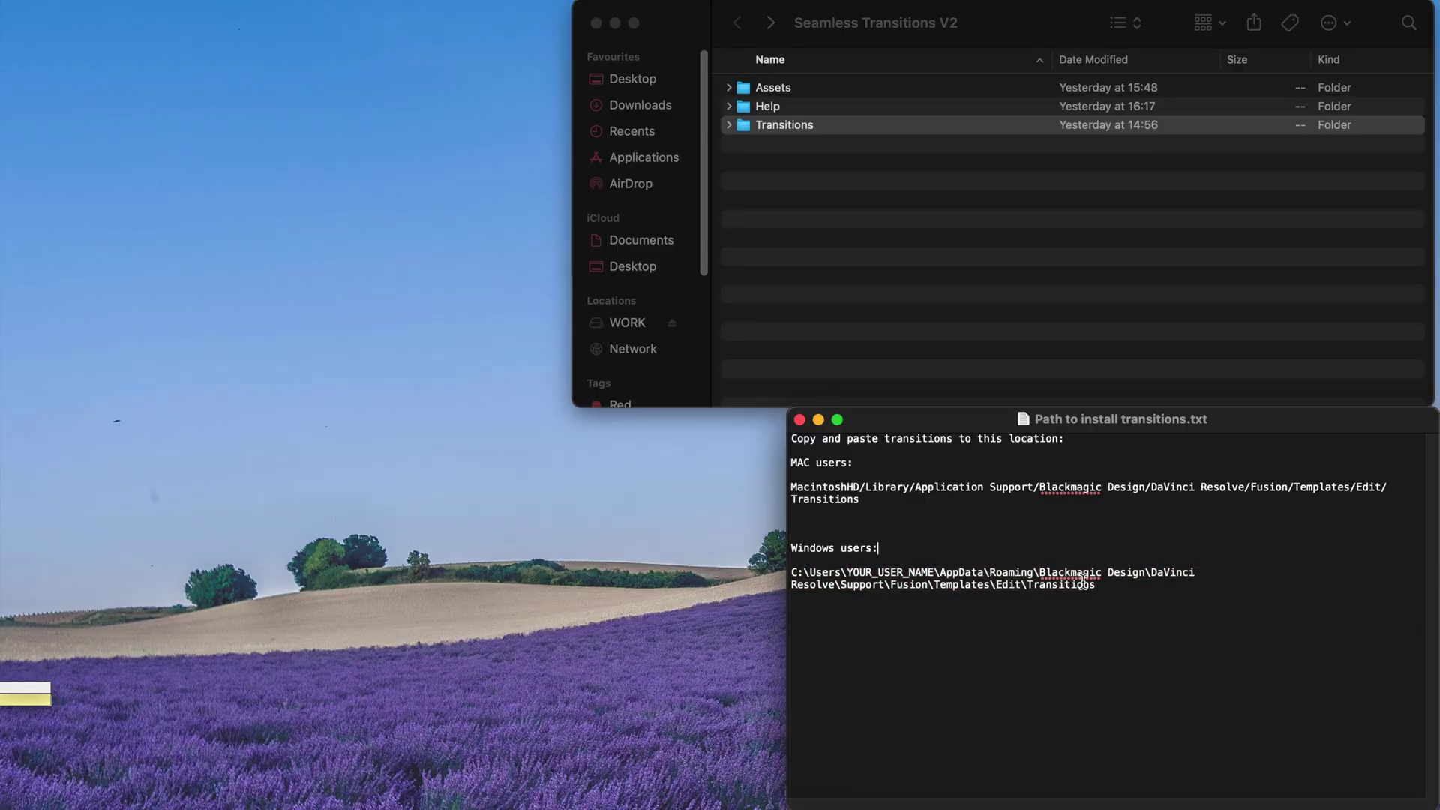
drag(1101, 585, 786, 577)
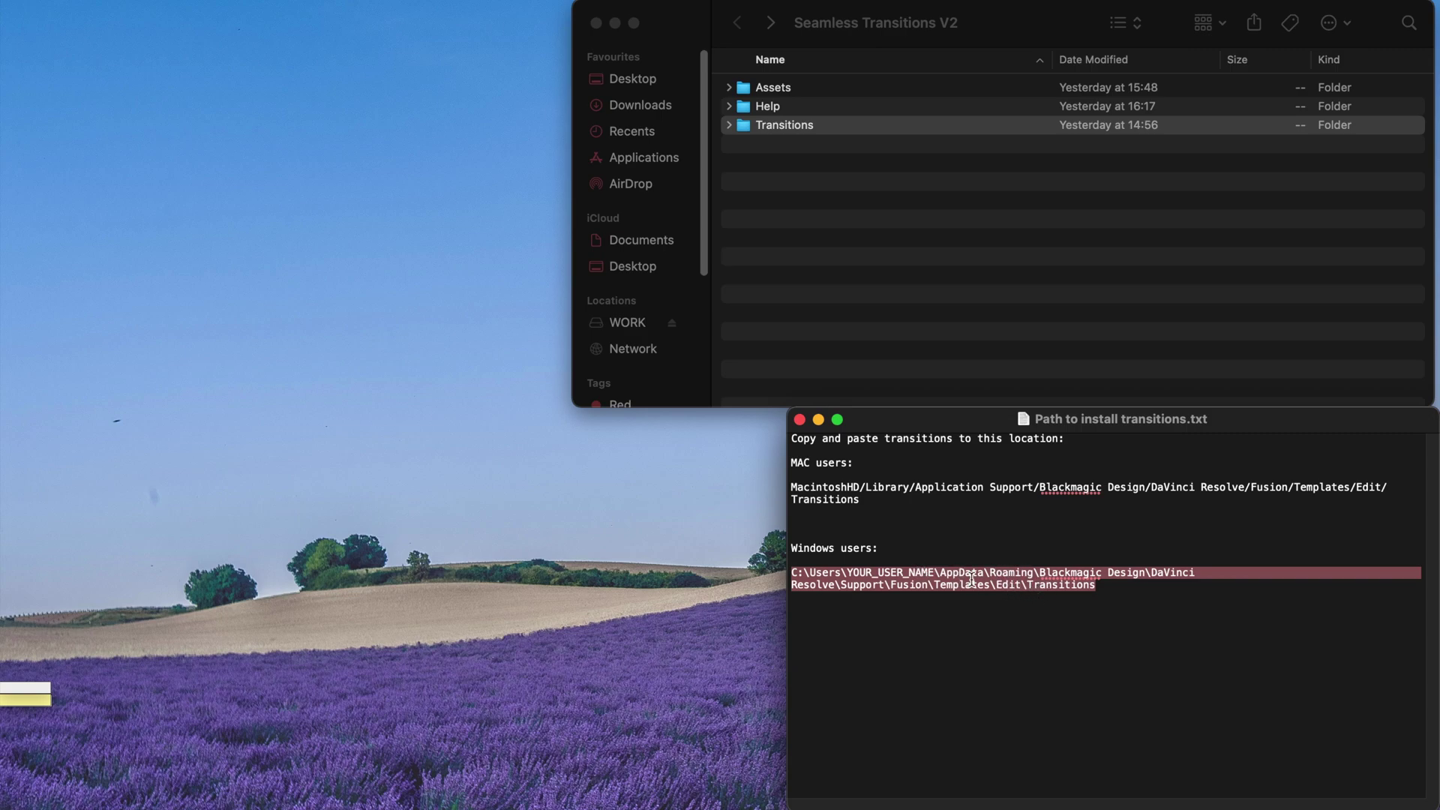
click(913, 562)
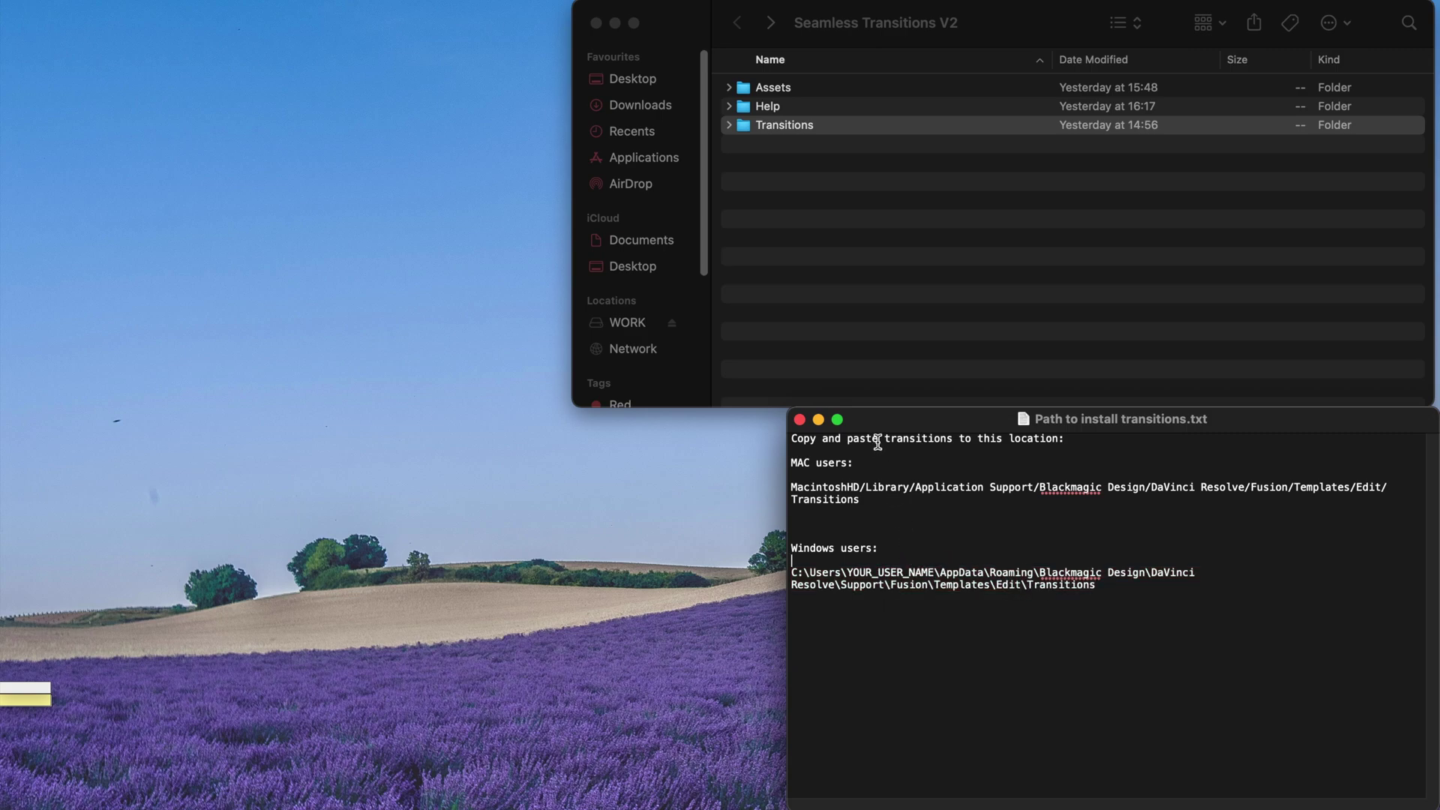
click(890, 510)
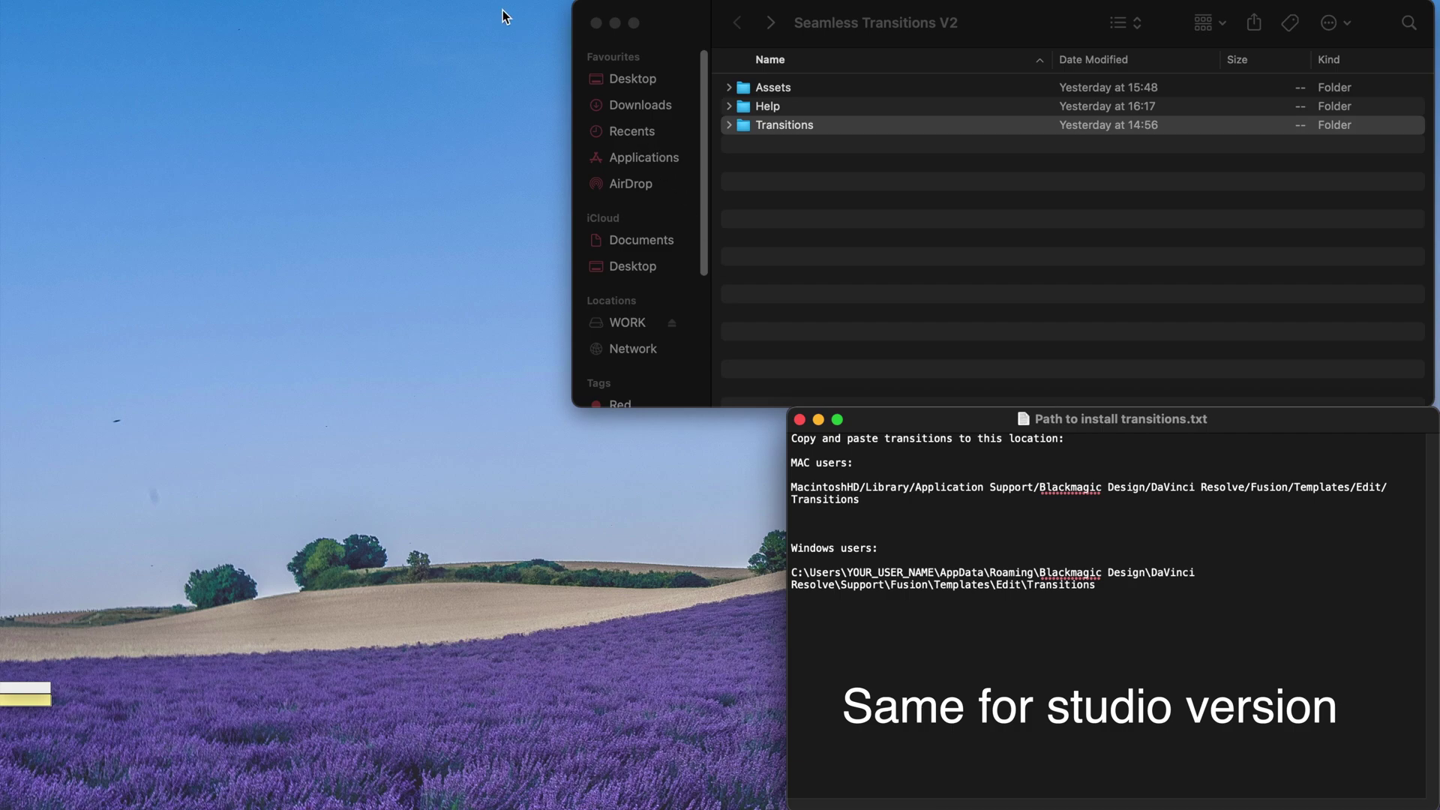
Step: In Finder, browse Computer › Macintosh HD › Library › Application Support and select Blackmagic Design
mouse_move(501, 11)
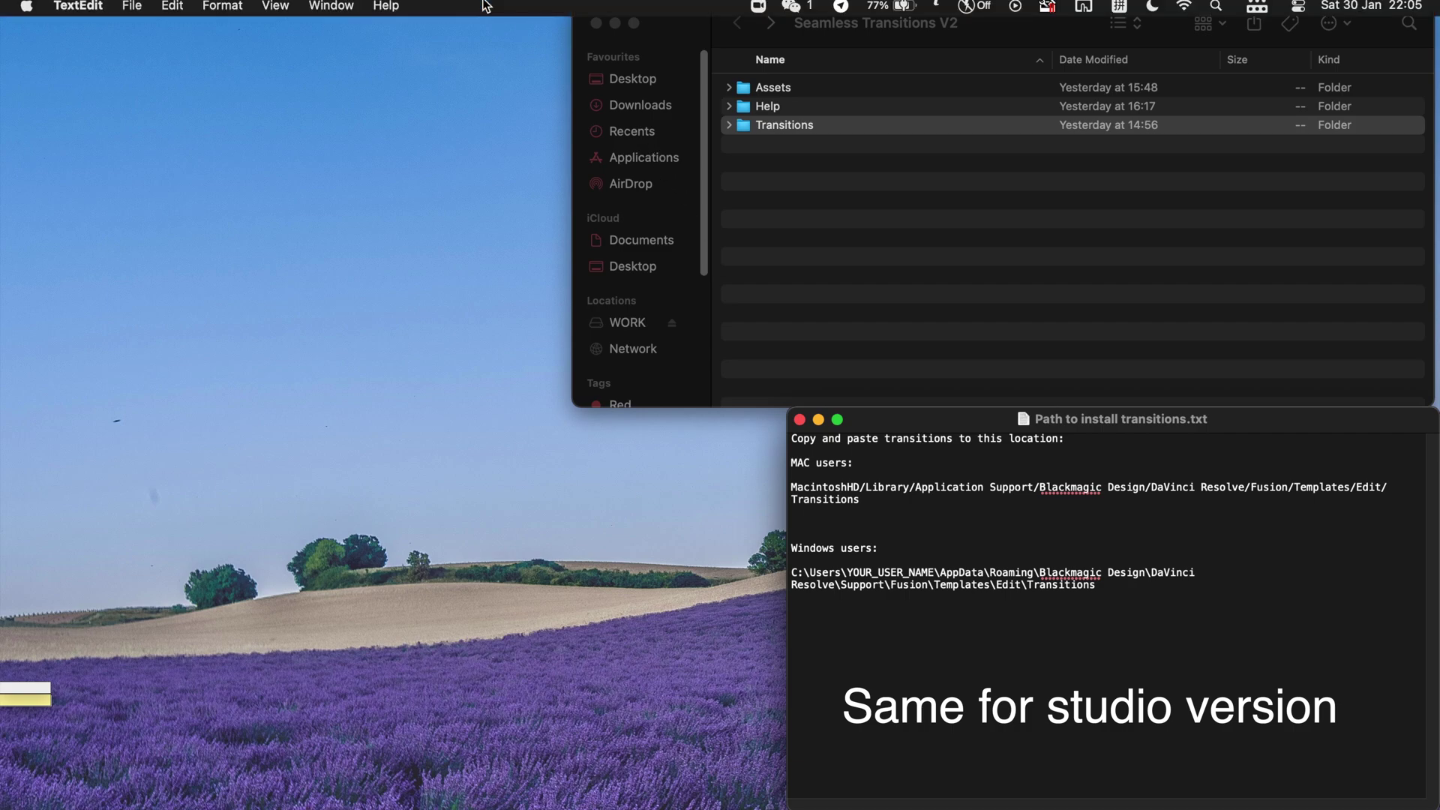
click(345, 75)
click(247, 10)
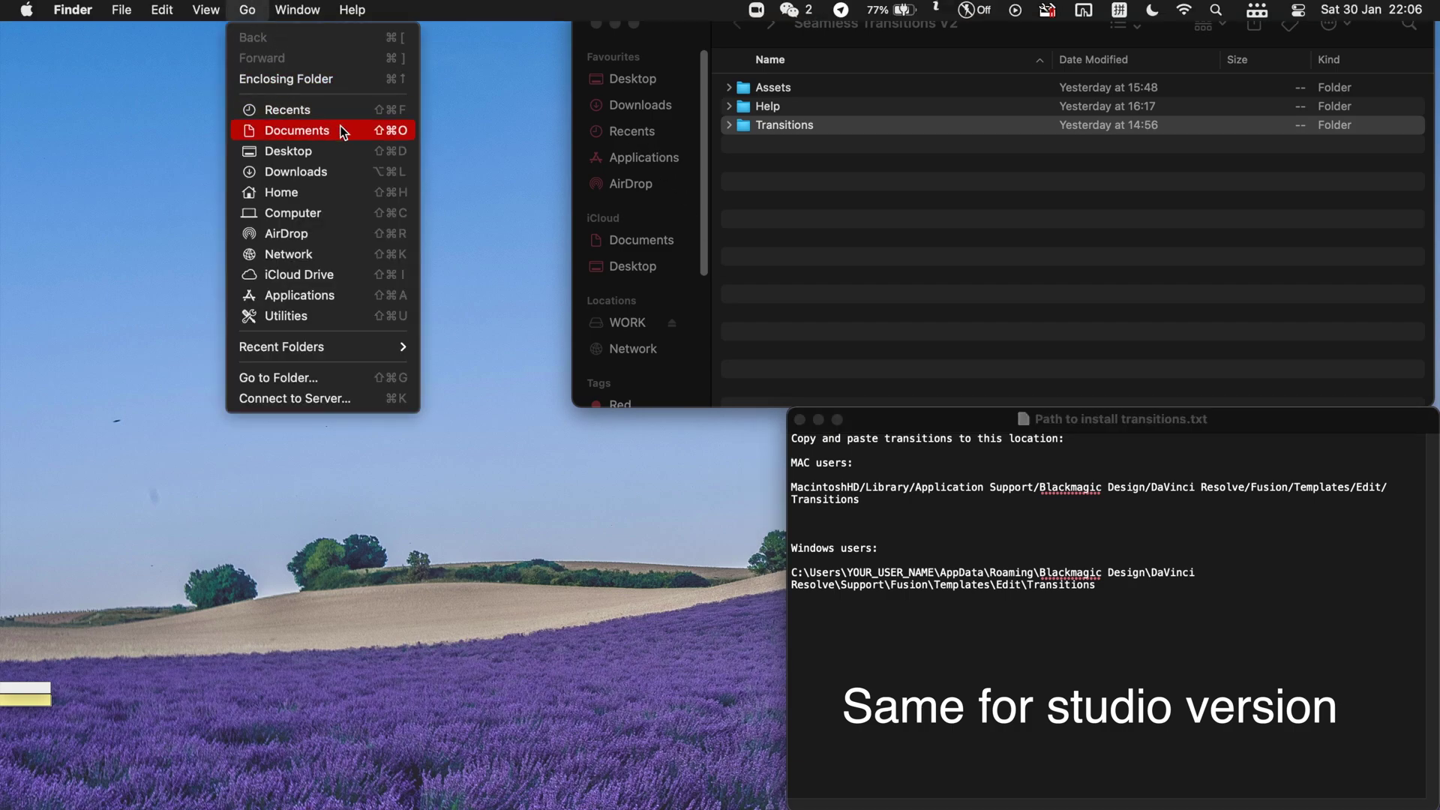
click(358, 213)
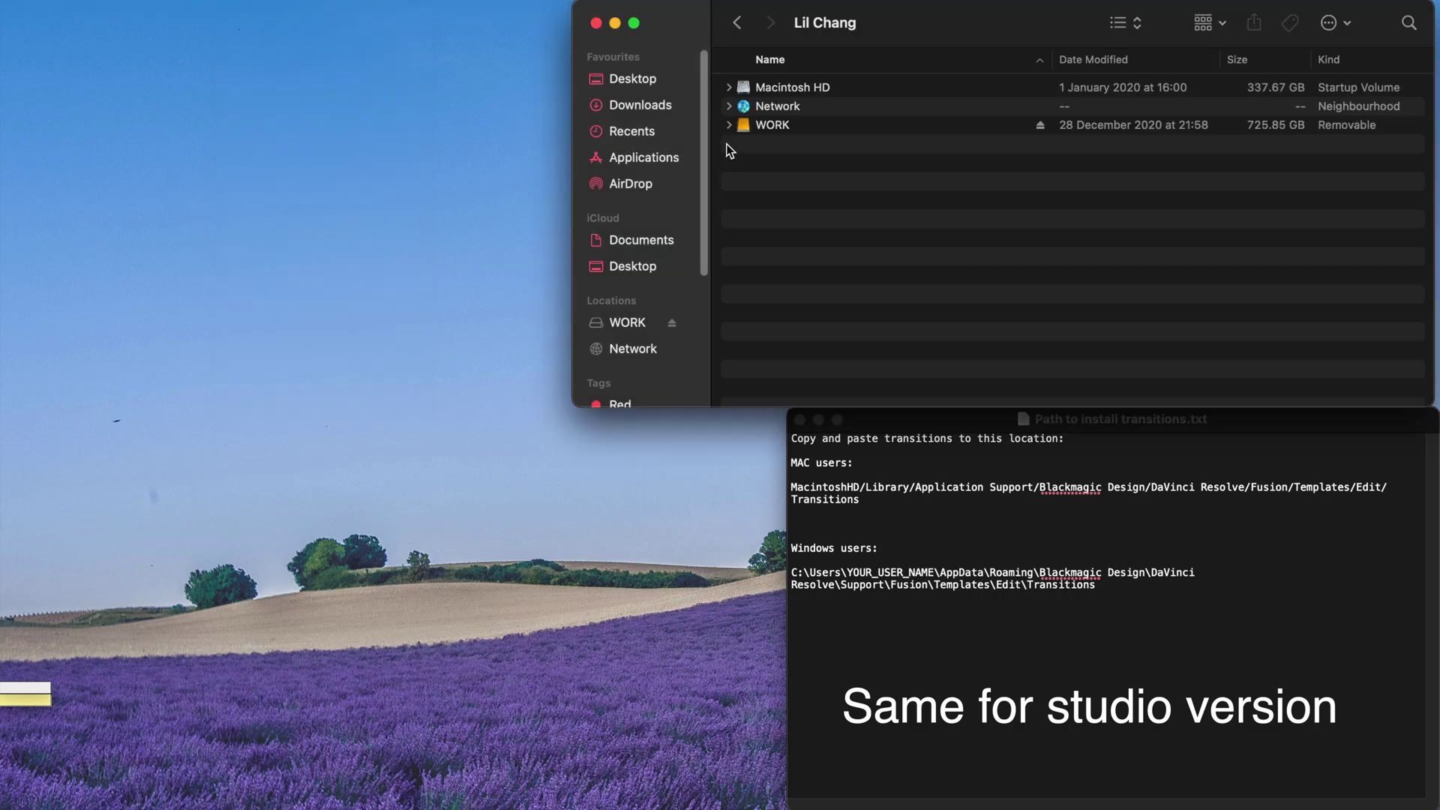
double_click(794, 87)
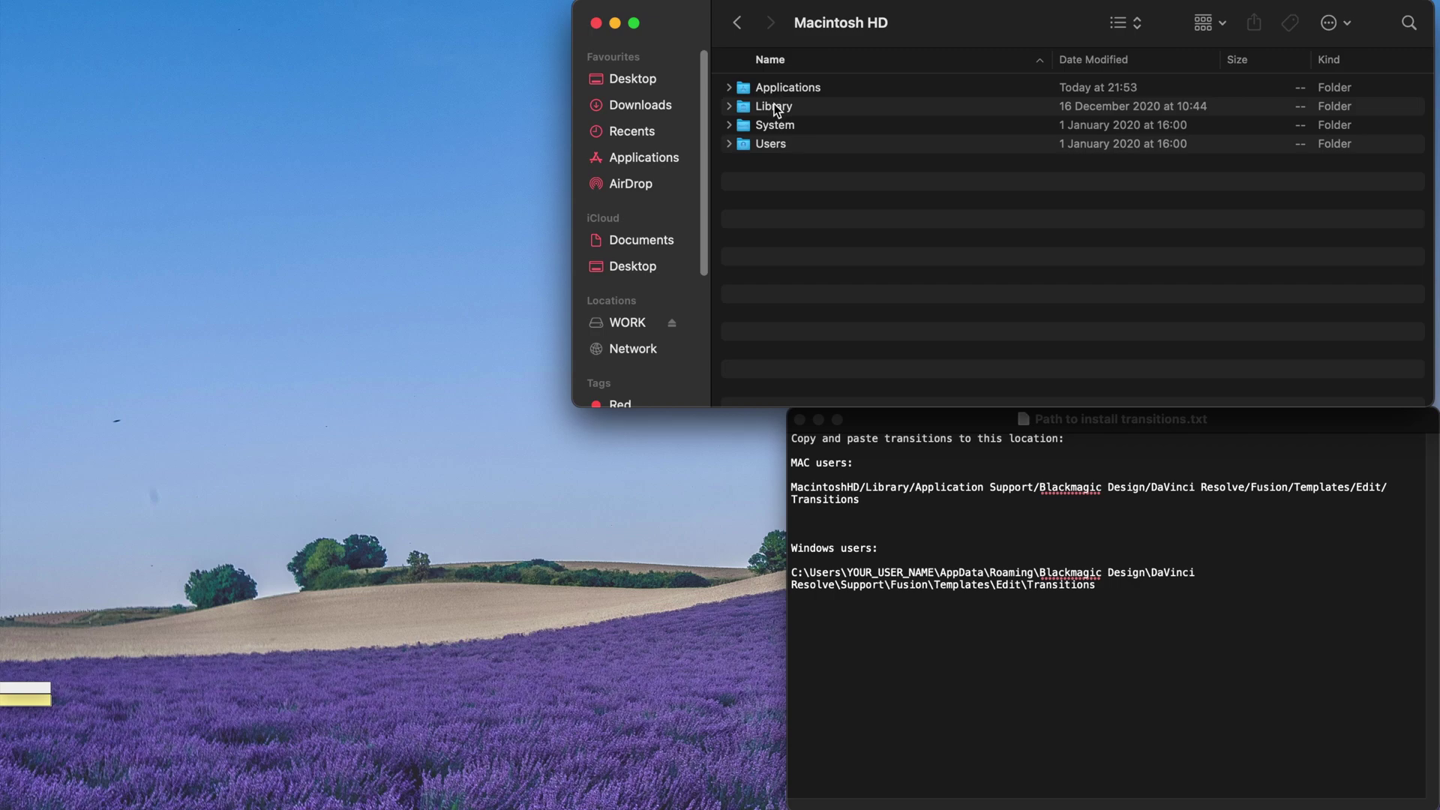
double_click(774, 103)
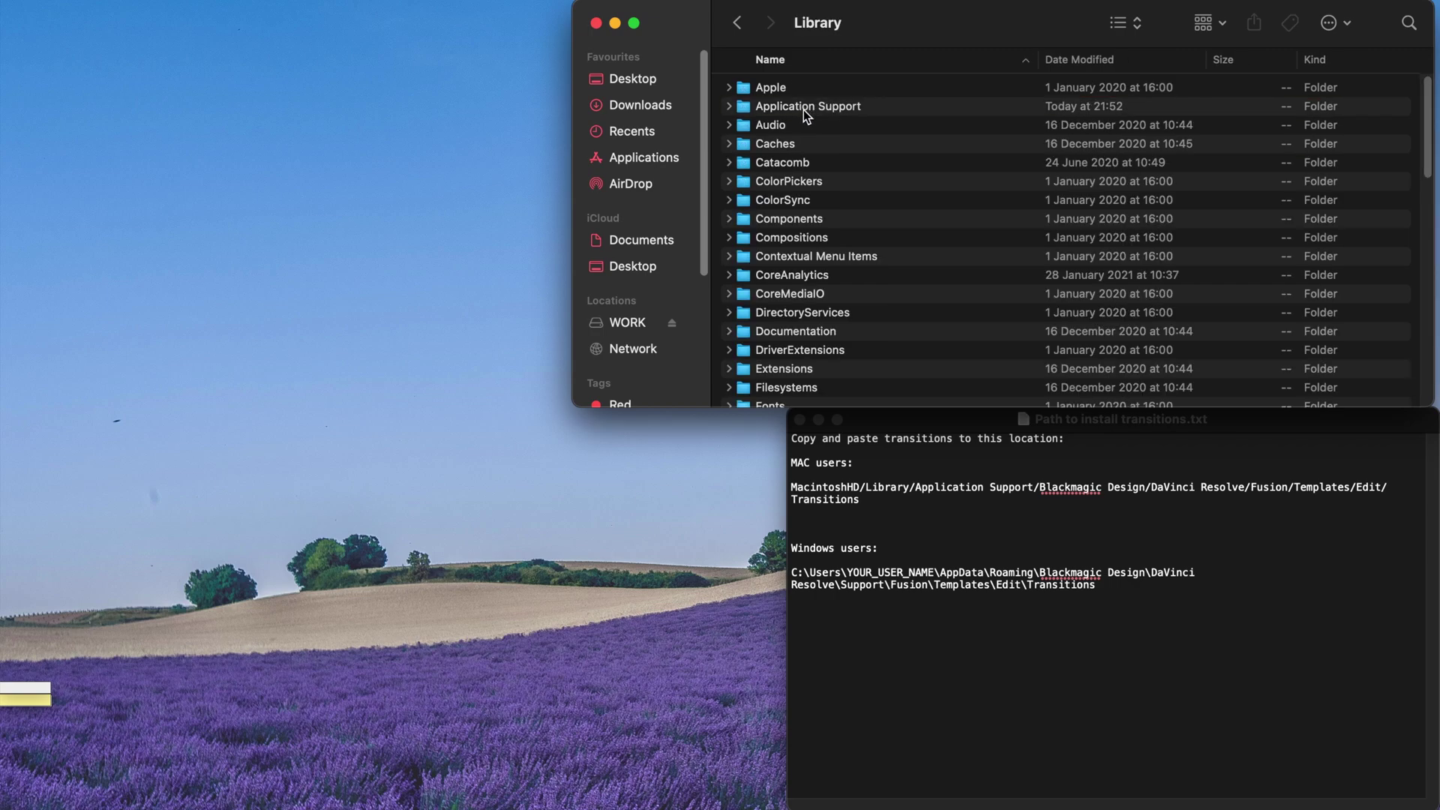
double_click(804, 109)
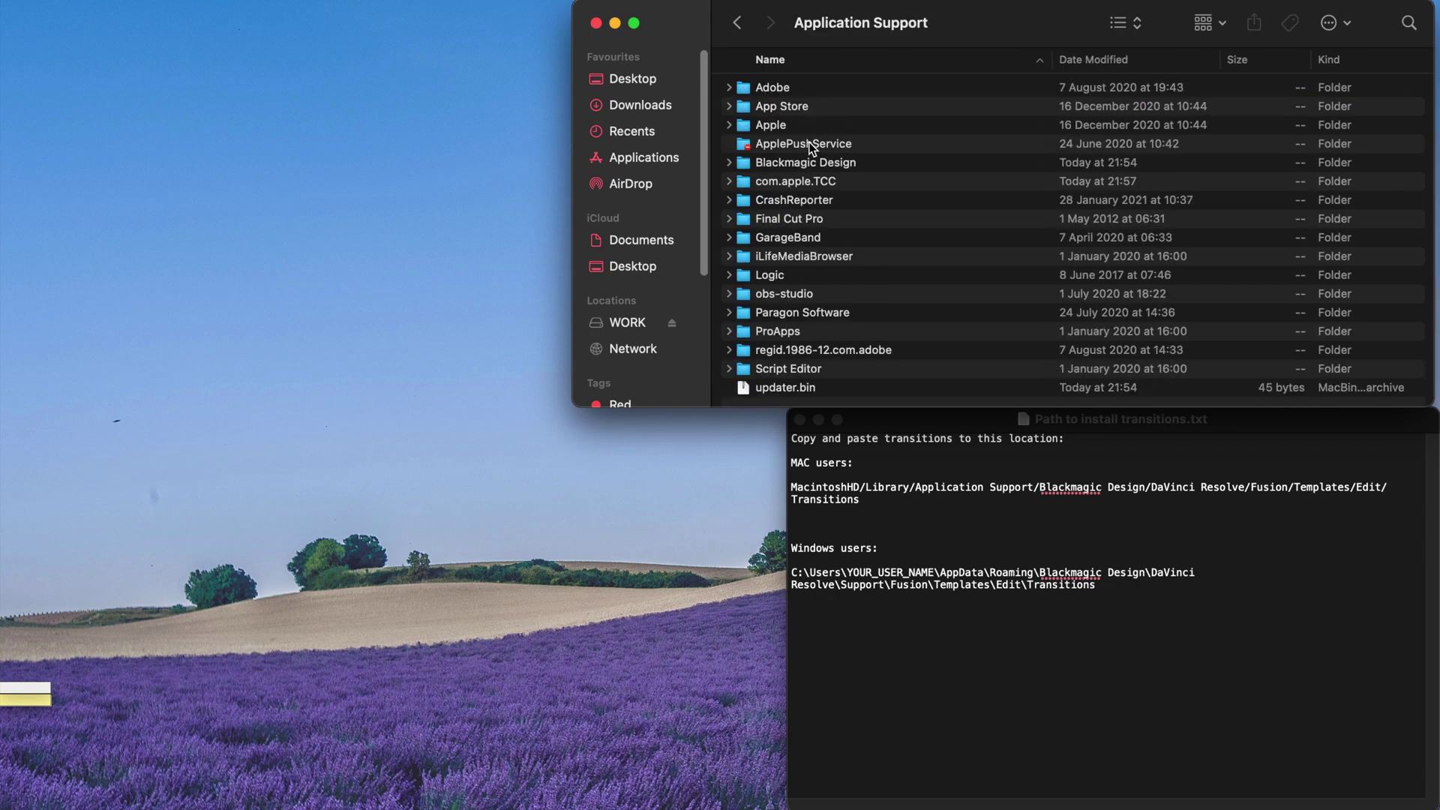
click(795, 160)
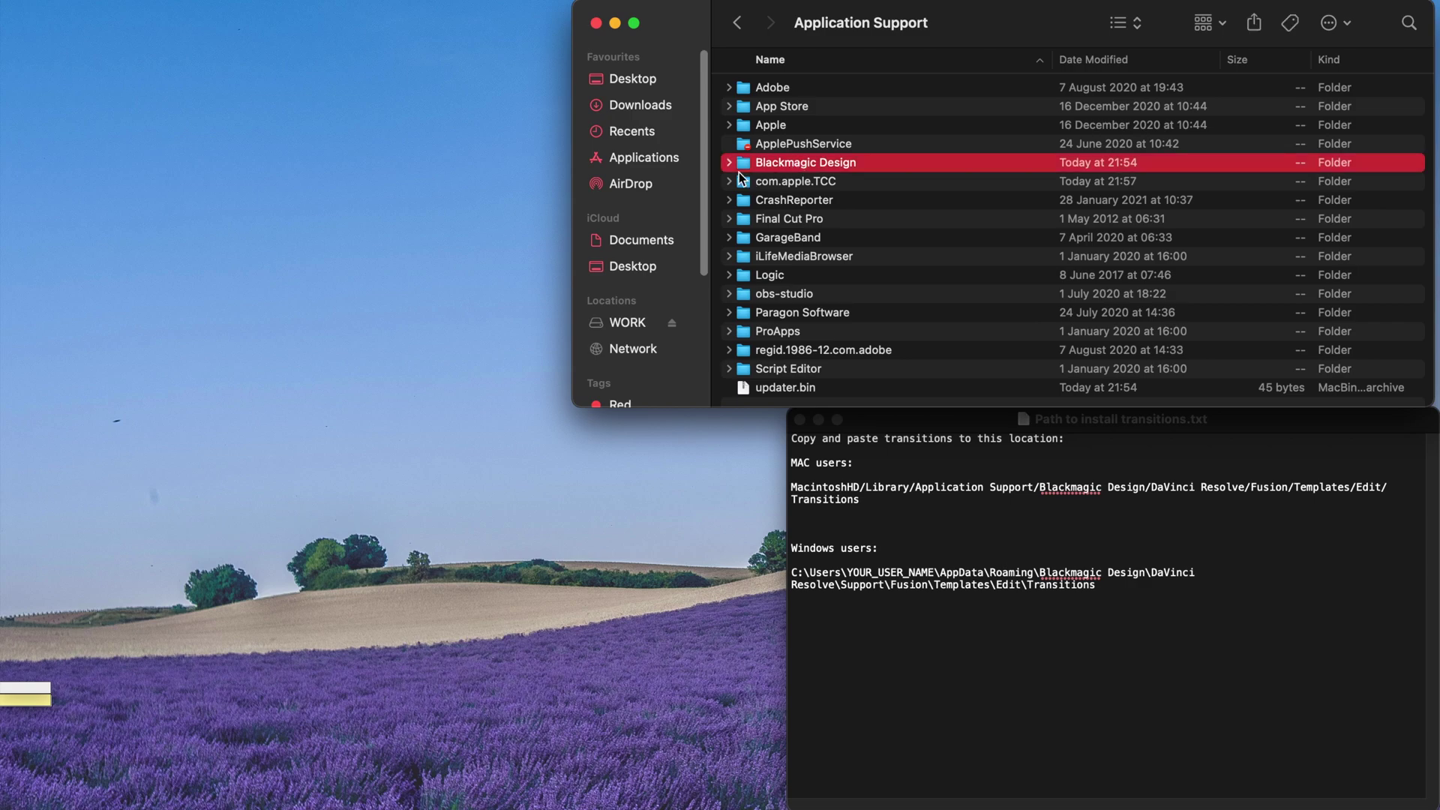
Step: Drill from Blackmagic Design into DaVinci Resolve › Fusion › Templates › Edit
double_click(824, 166)
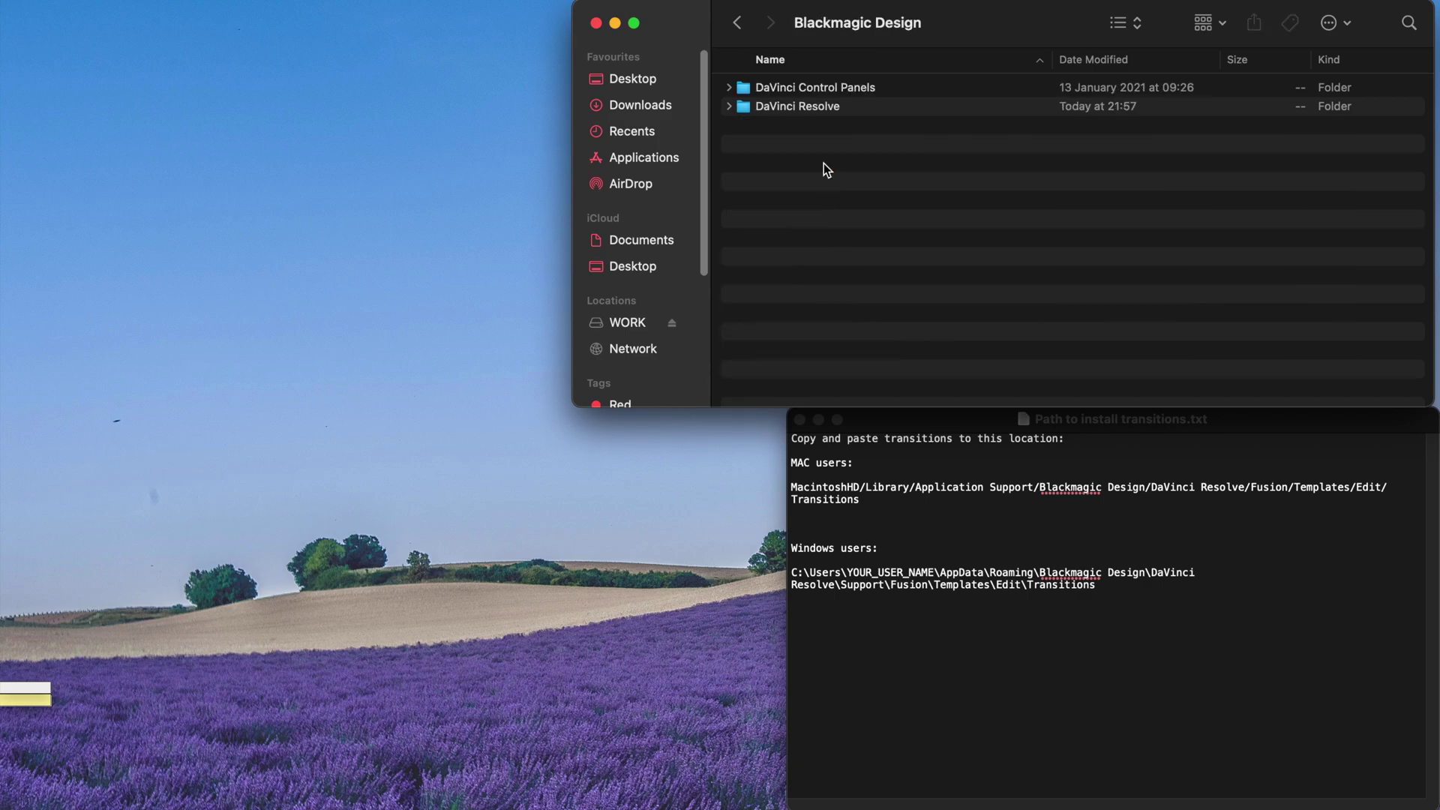
click(774, 110)
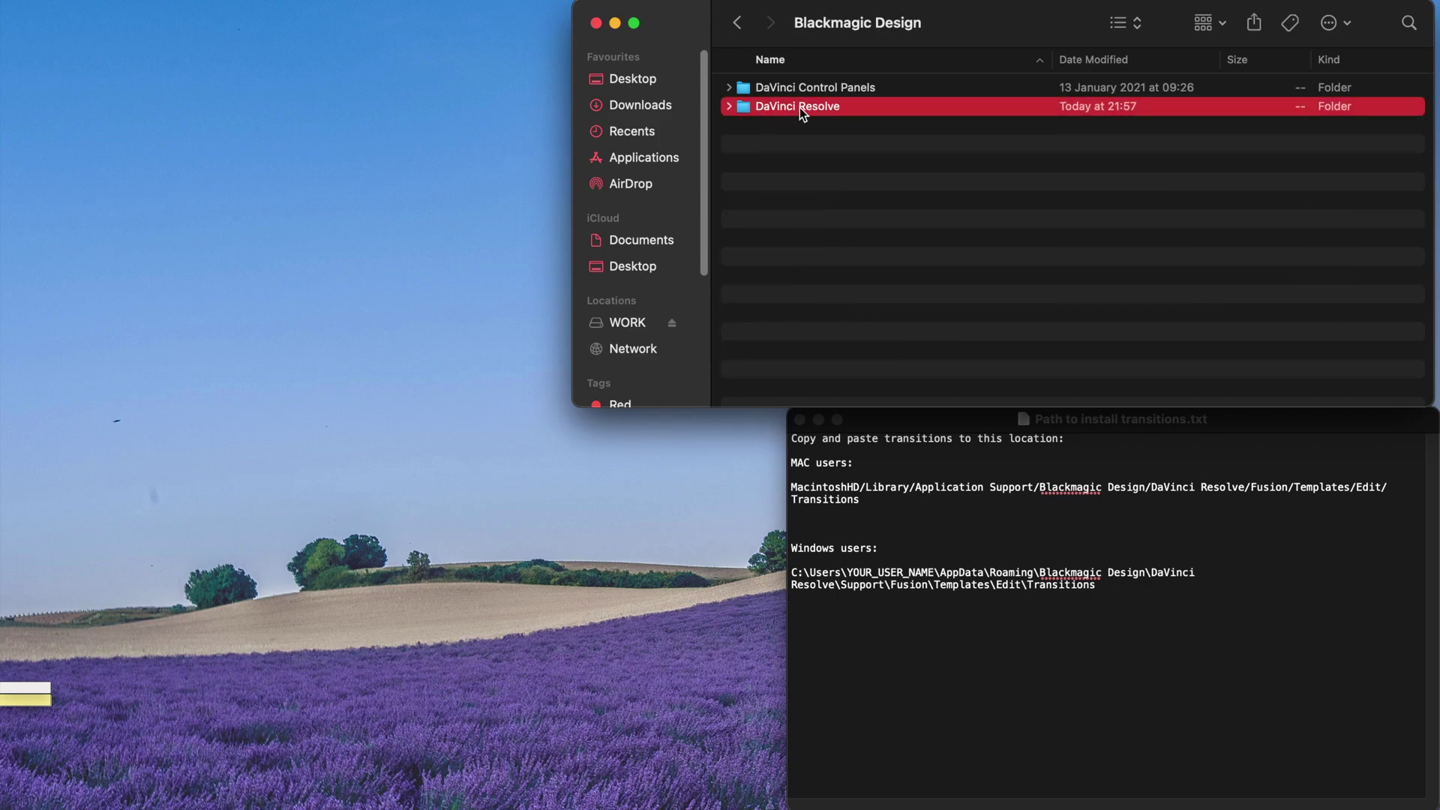
double_click(807, 106)
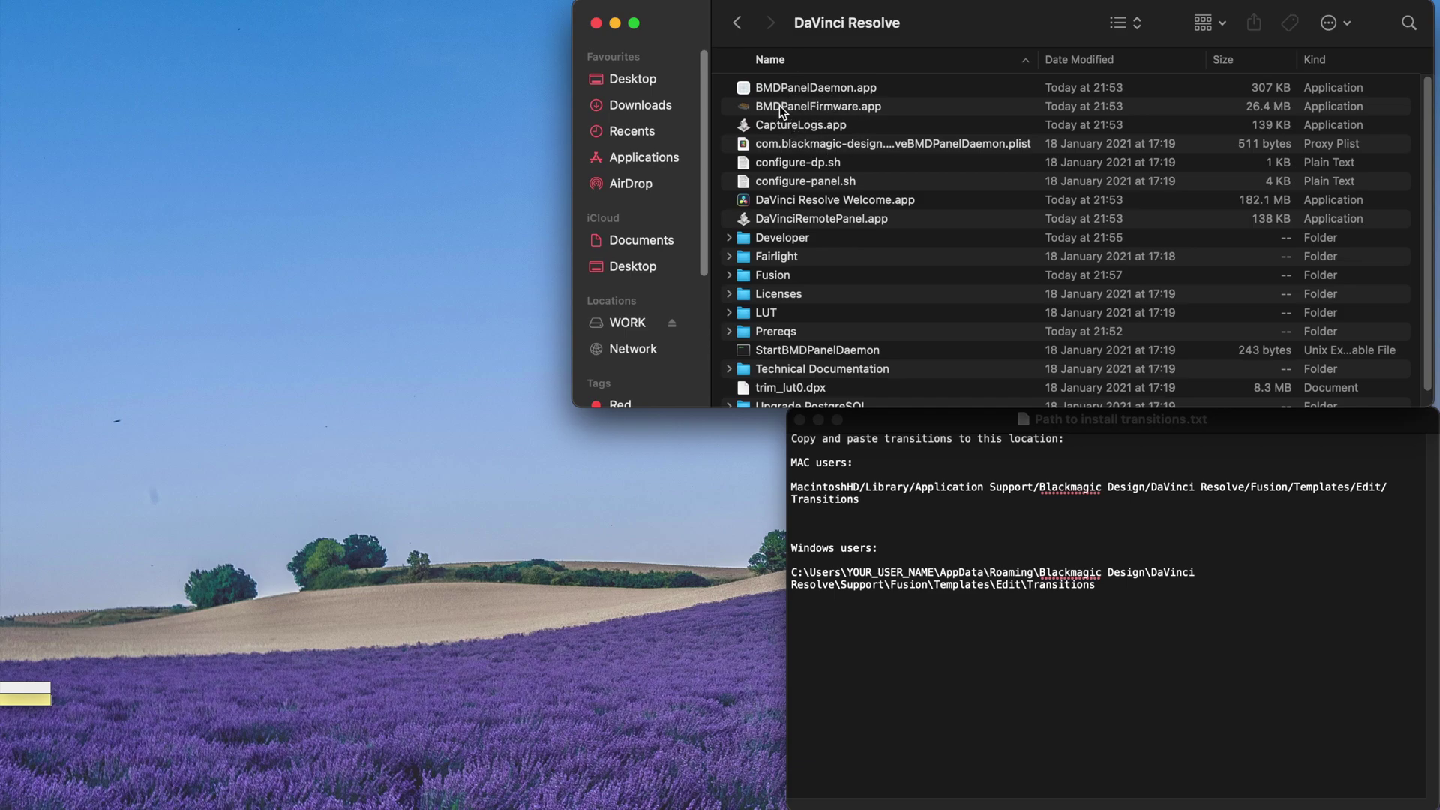
scroll(825, 188, down, 1)
click(825, 257)
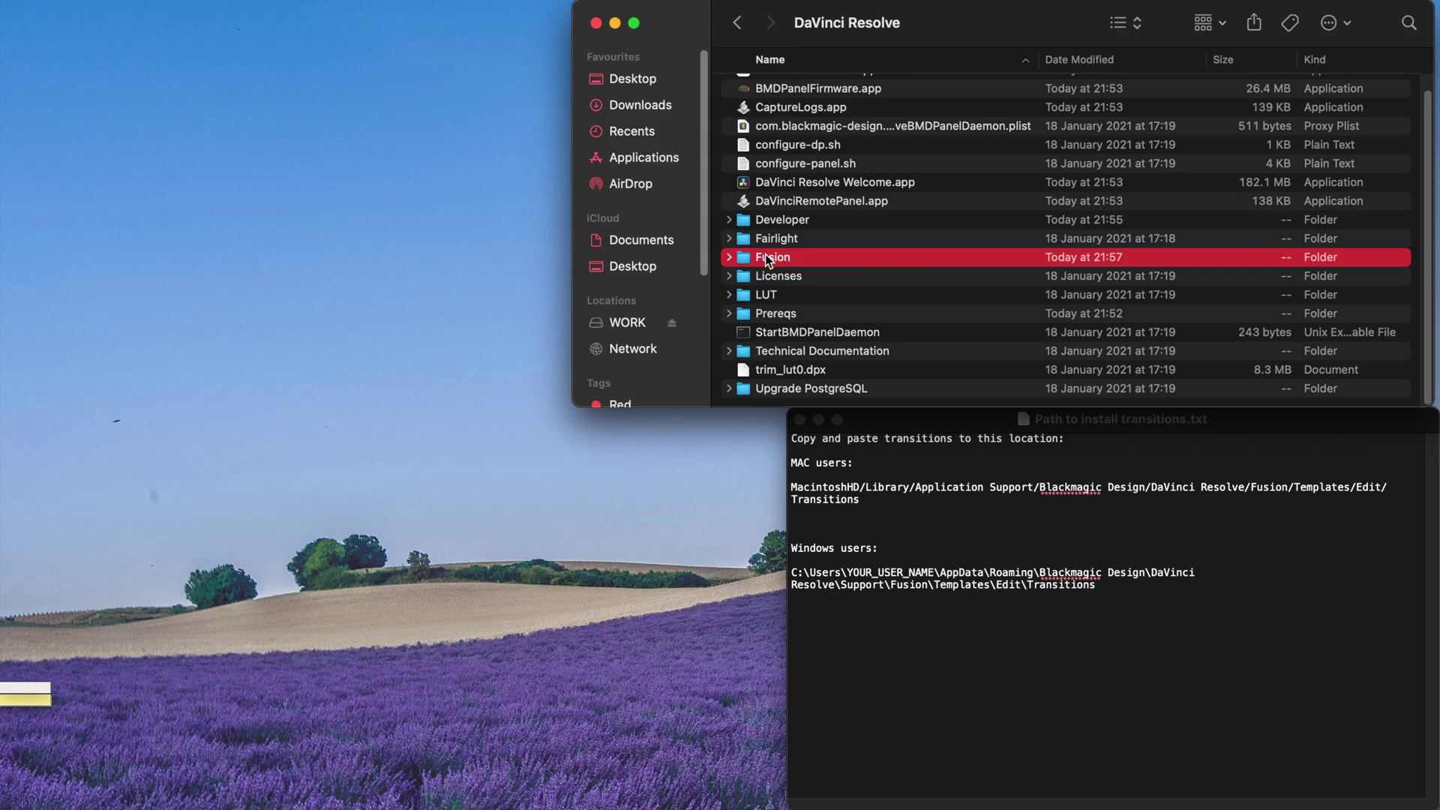
double_click(838, 255)
double_click(771, 330)
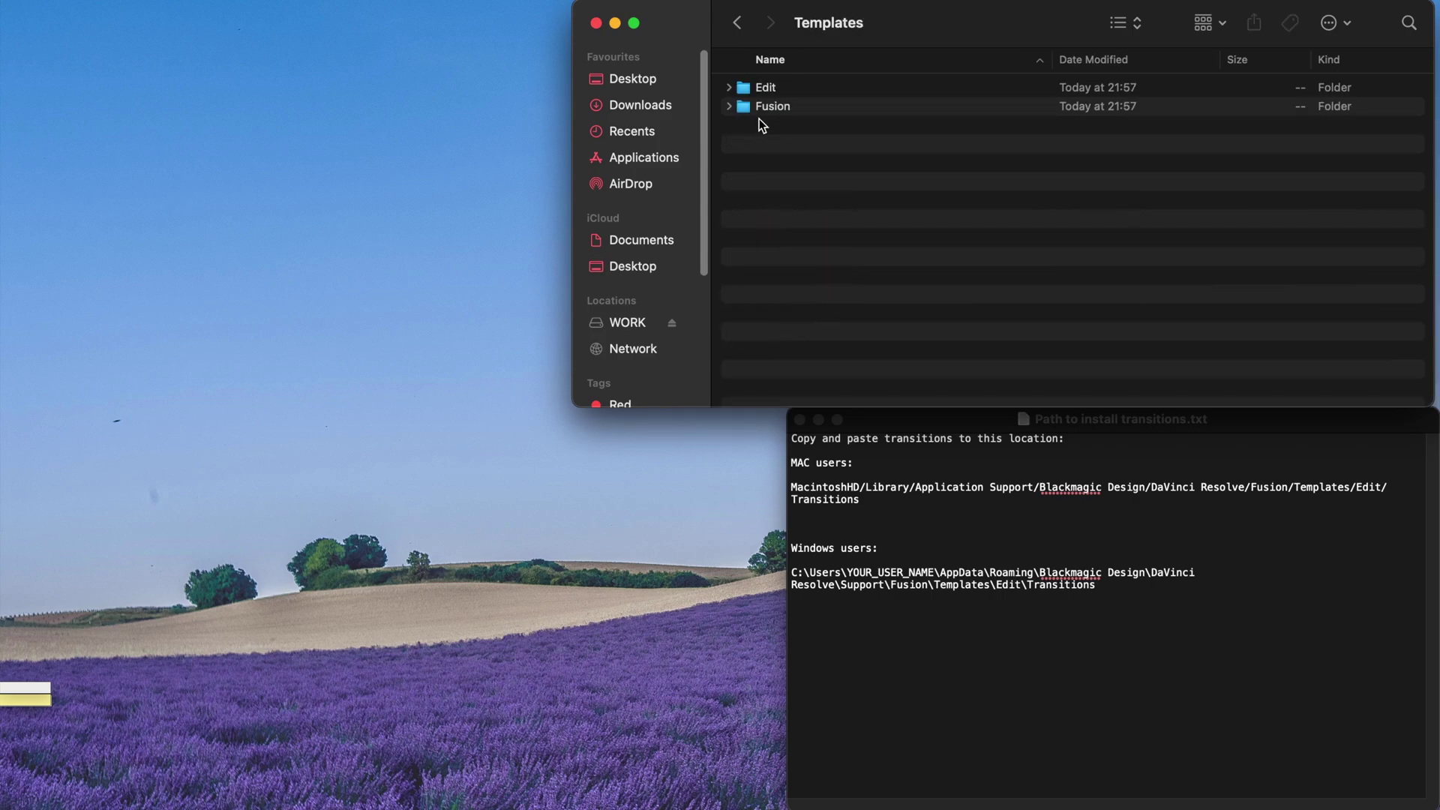
double_click(746, 92)
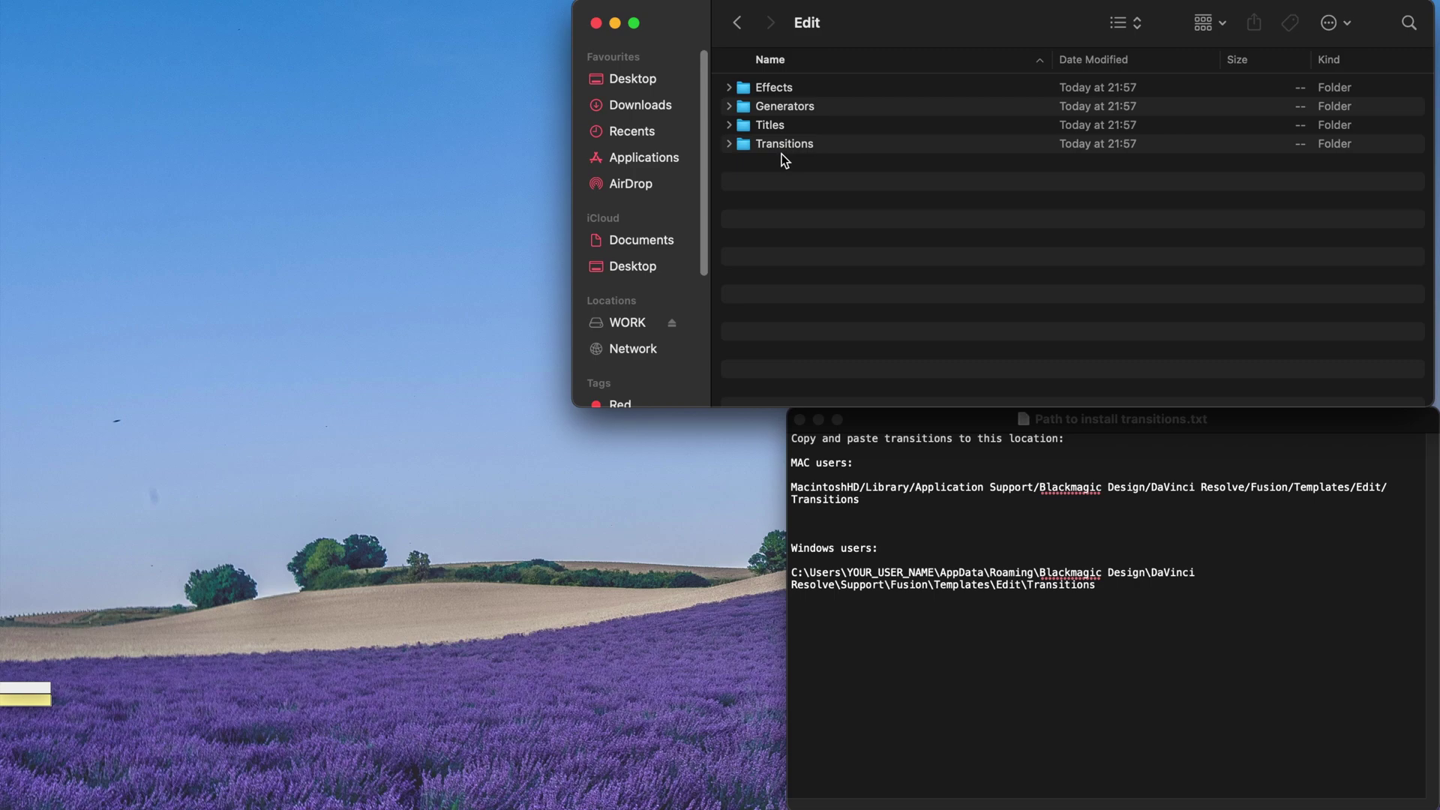
Step: Paste the copied Transitions folder into Edit, replace the existing one, and review its .setting files
key(super+v)
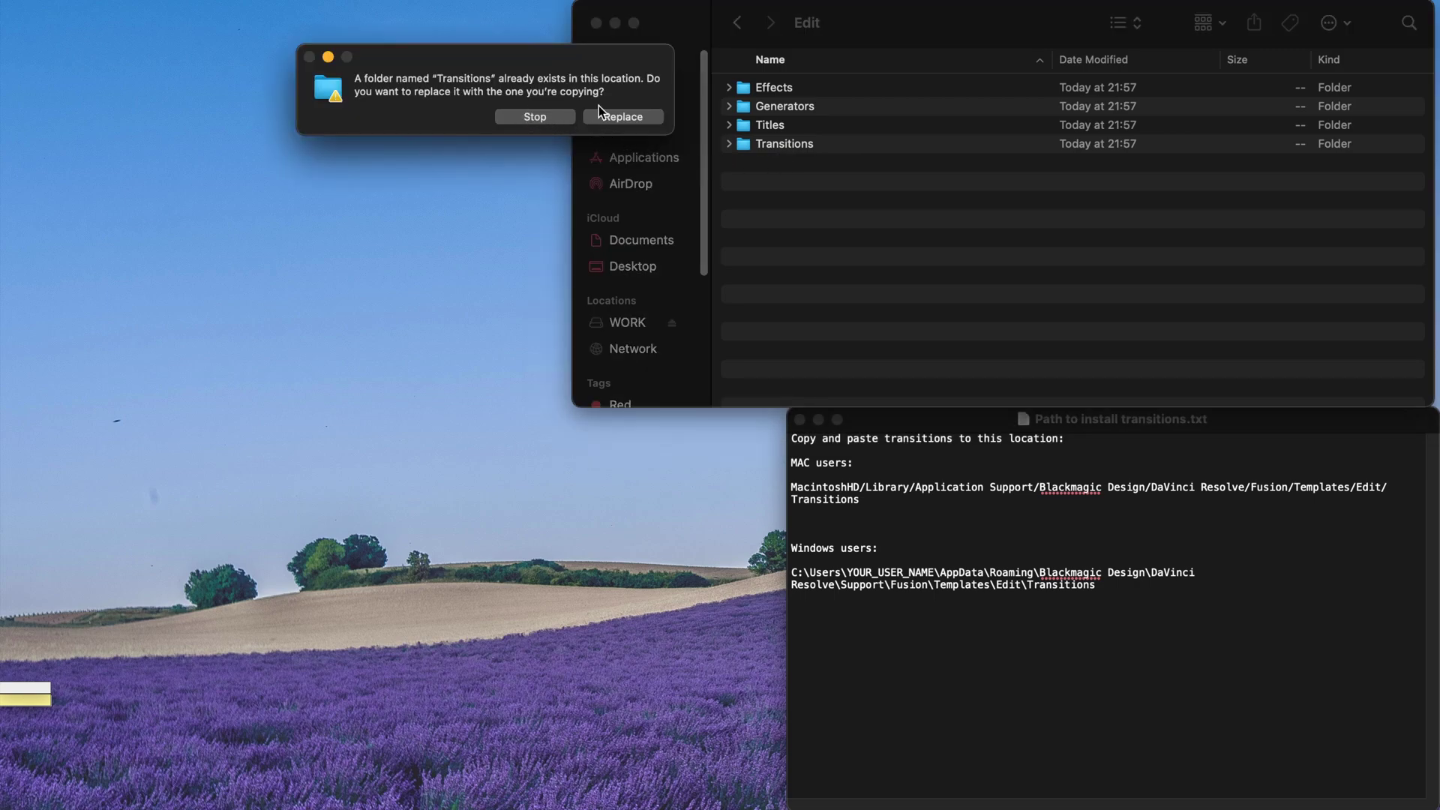
click(614, 118)
double_click(784, 143)
scroll(883, 258, down, 5)
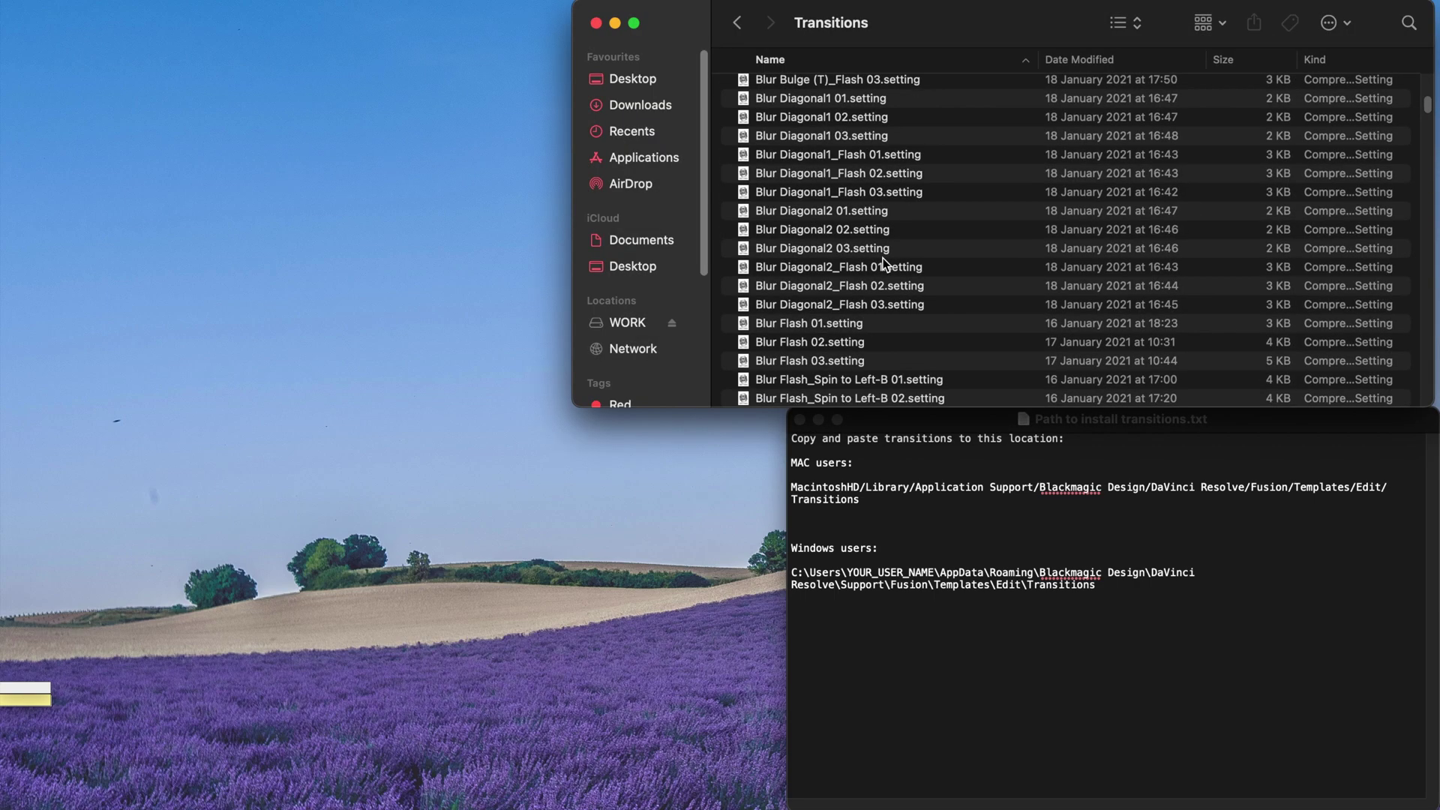
scroll(883, 258, down, 15)
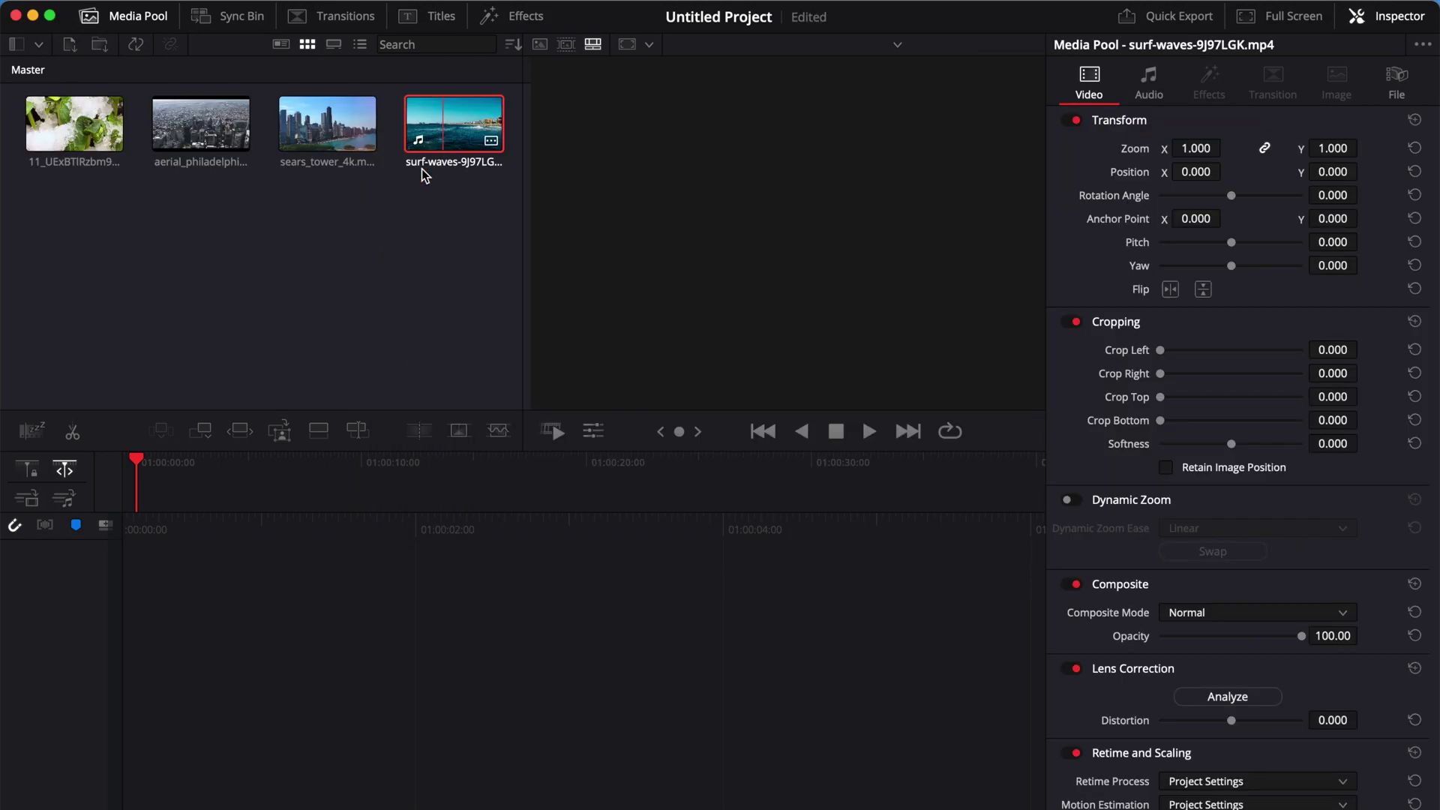
Step: Start Timeline 1 with the surf-waves clip, trim its end, and append sears_tower_4k after it
drag(421, 169, 160, 615)
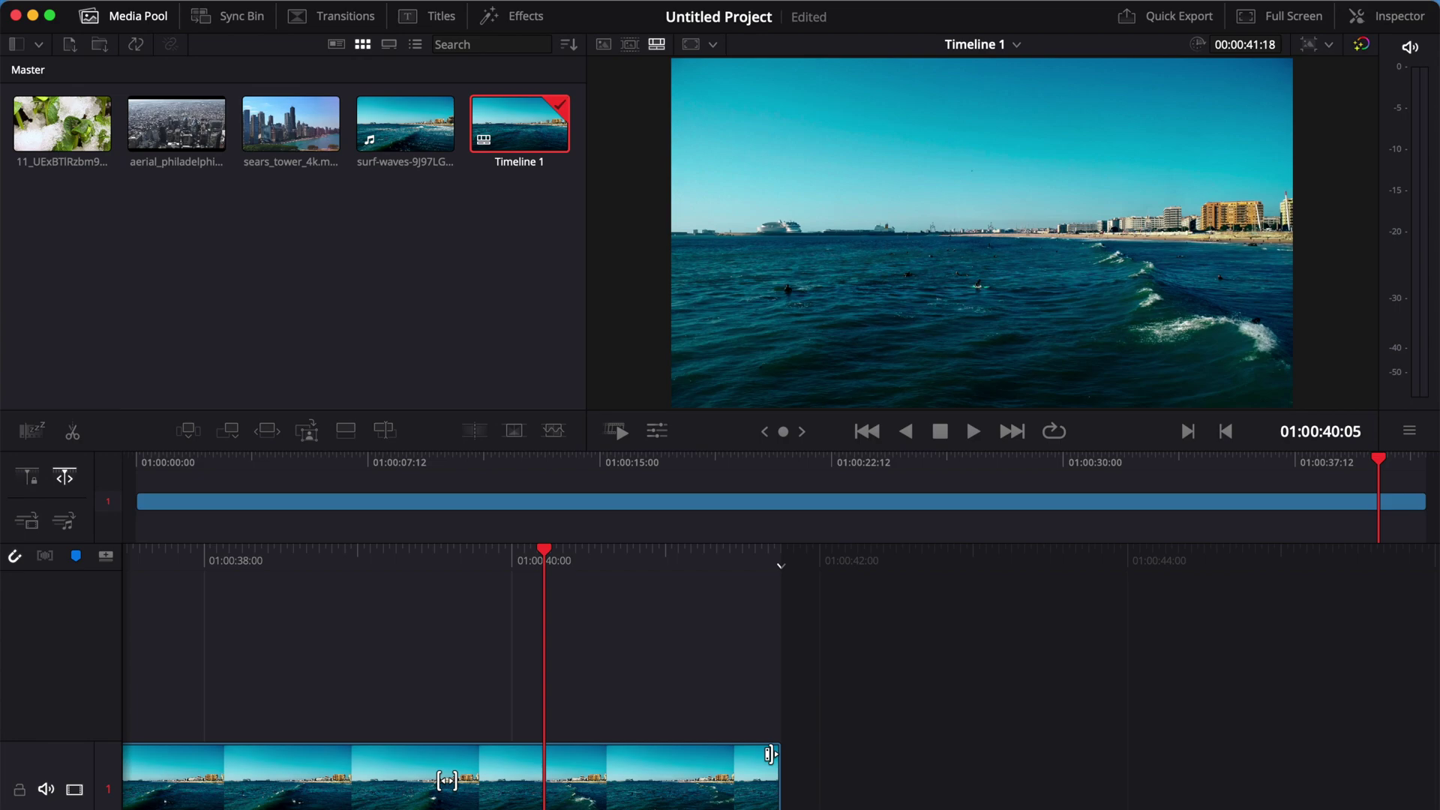
drag(774, 757, 690, 754)
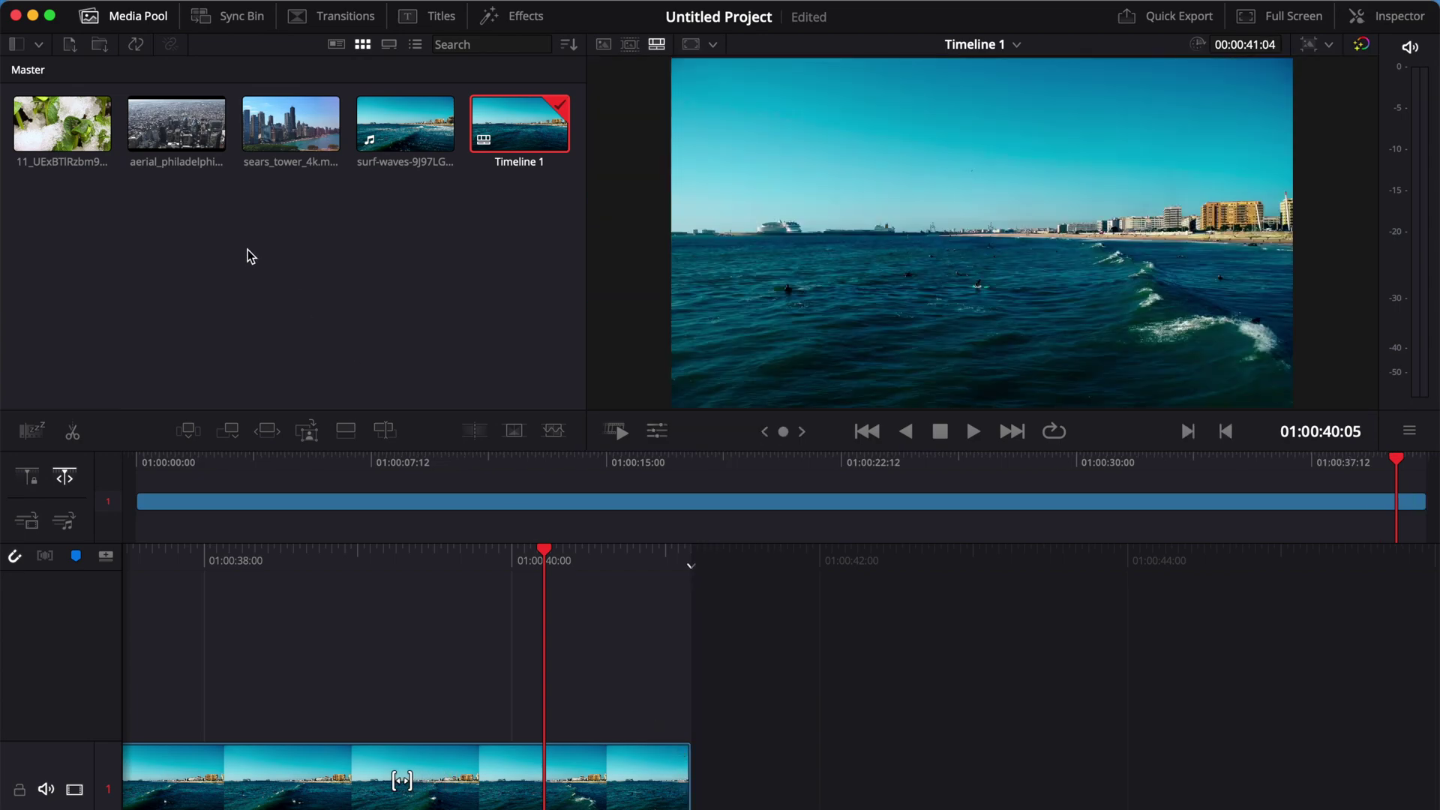
drag(300, 128, 735, 776)
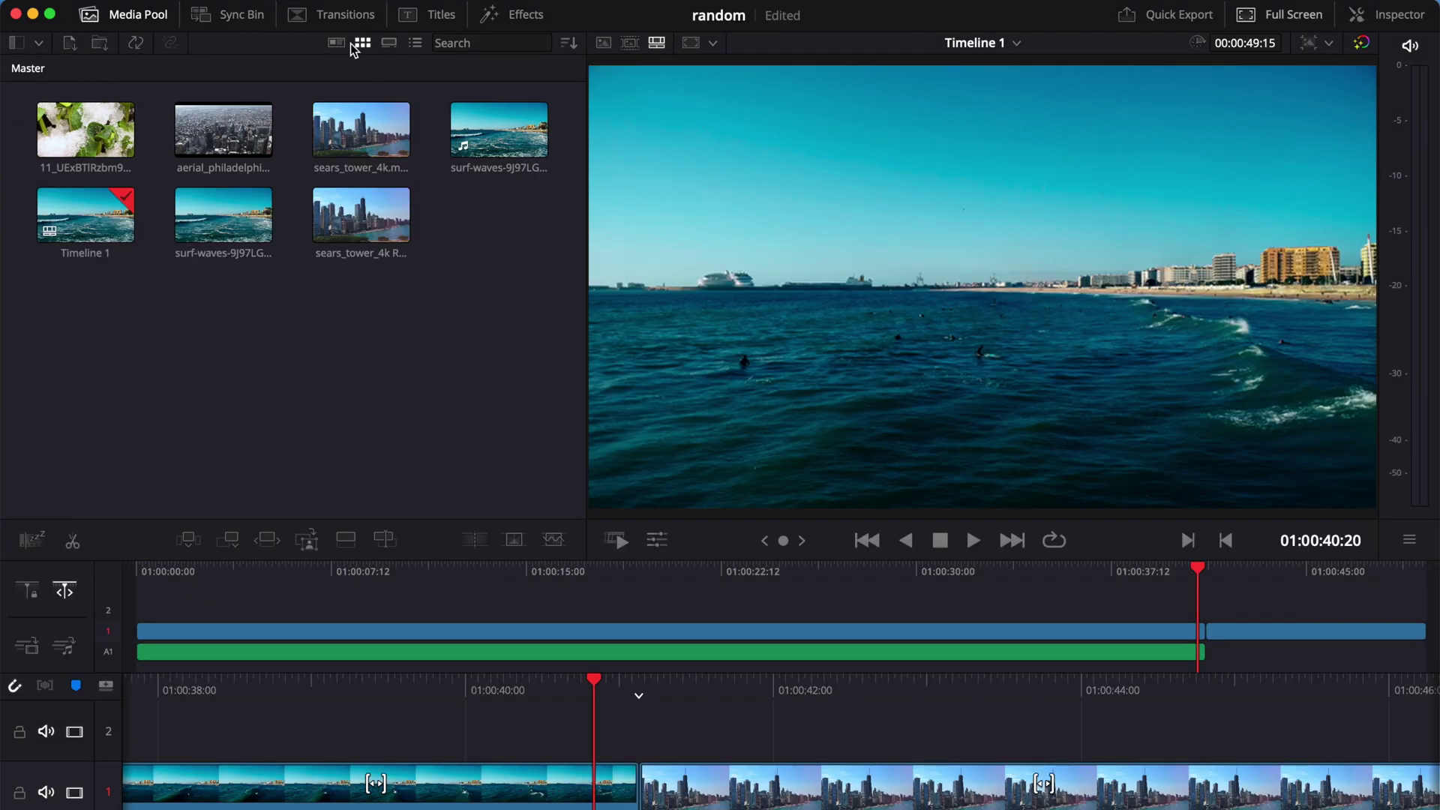
Step: Drag Camera Shake from Fusion Transitions onto the cut between surf-waves and sears_tower_4k
click(341, 16)
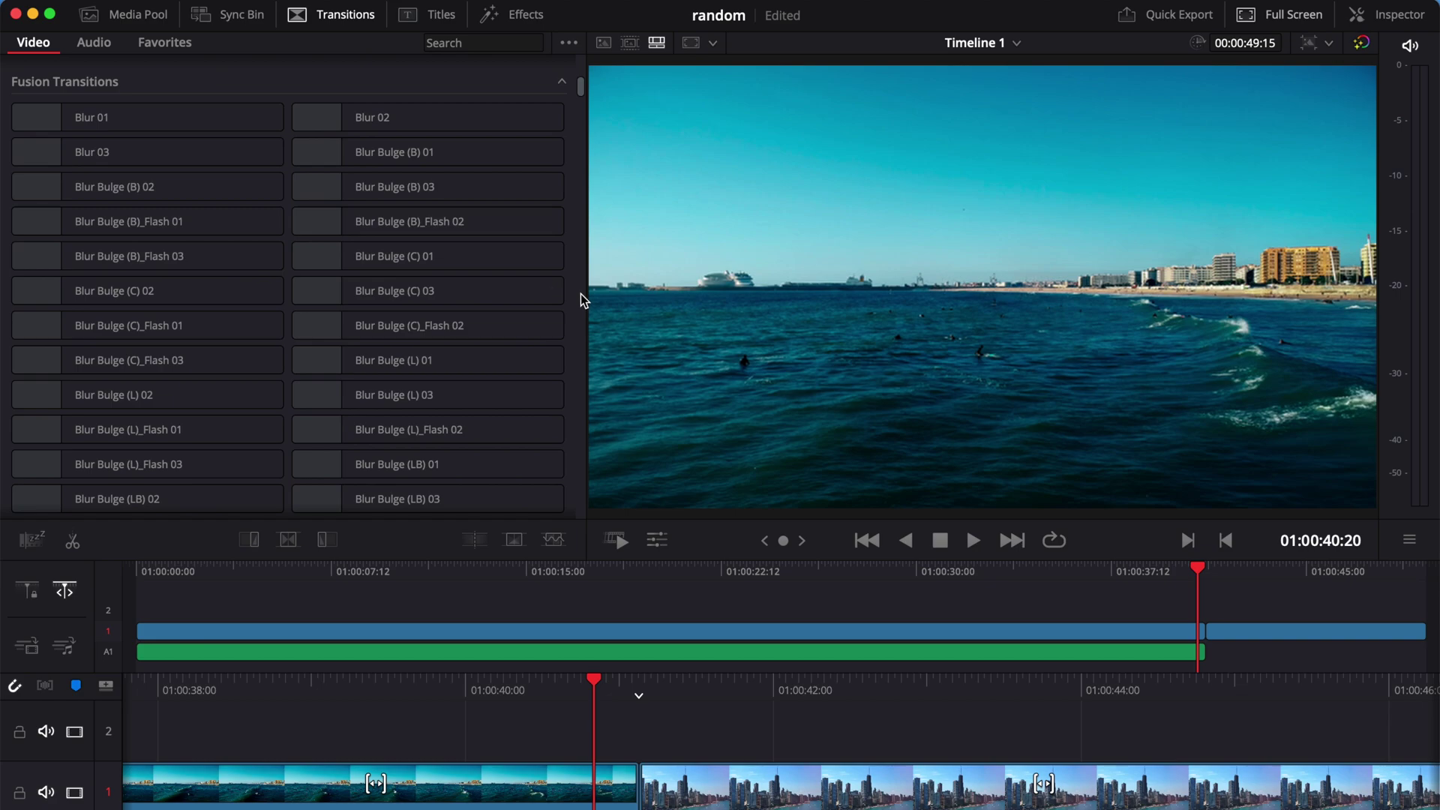
scroll(321, 376, down, 15)
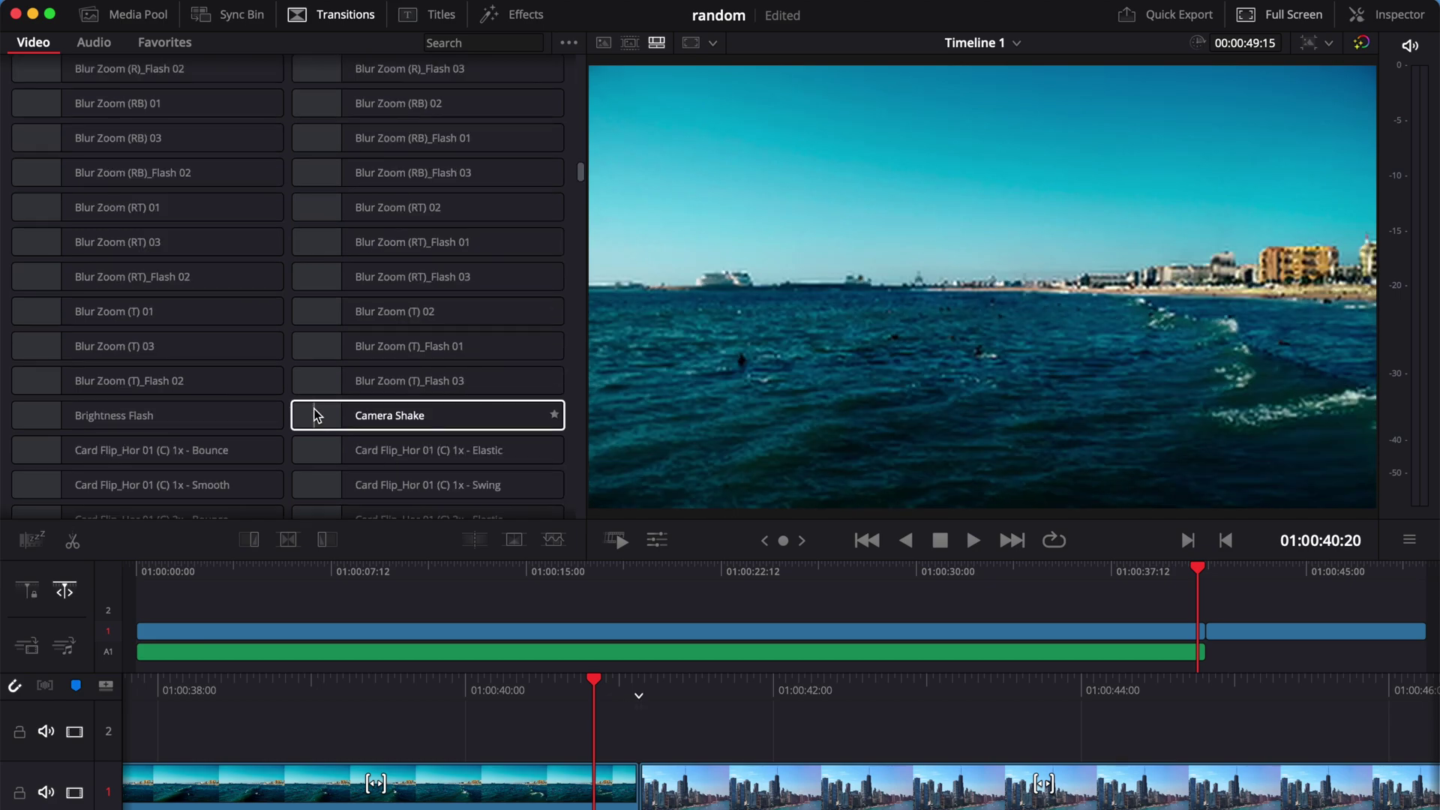
drag(316, 417, 624, 799)
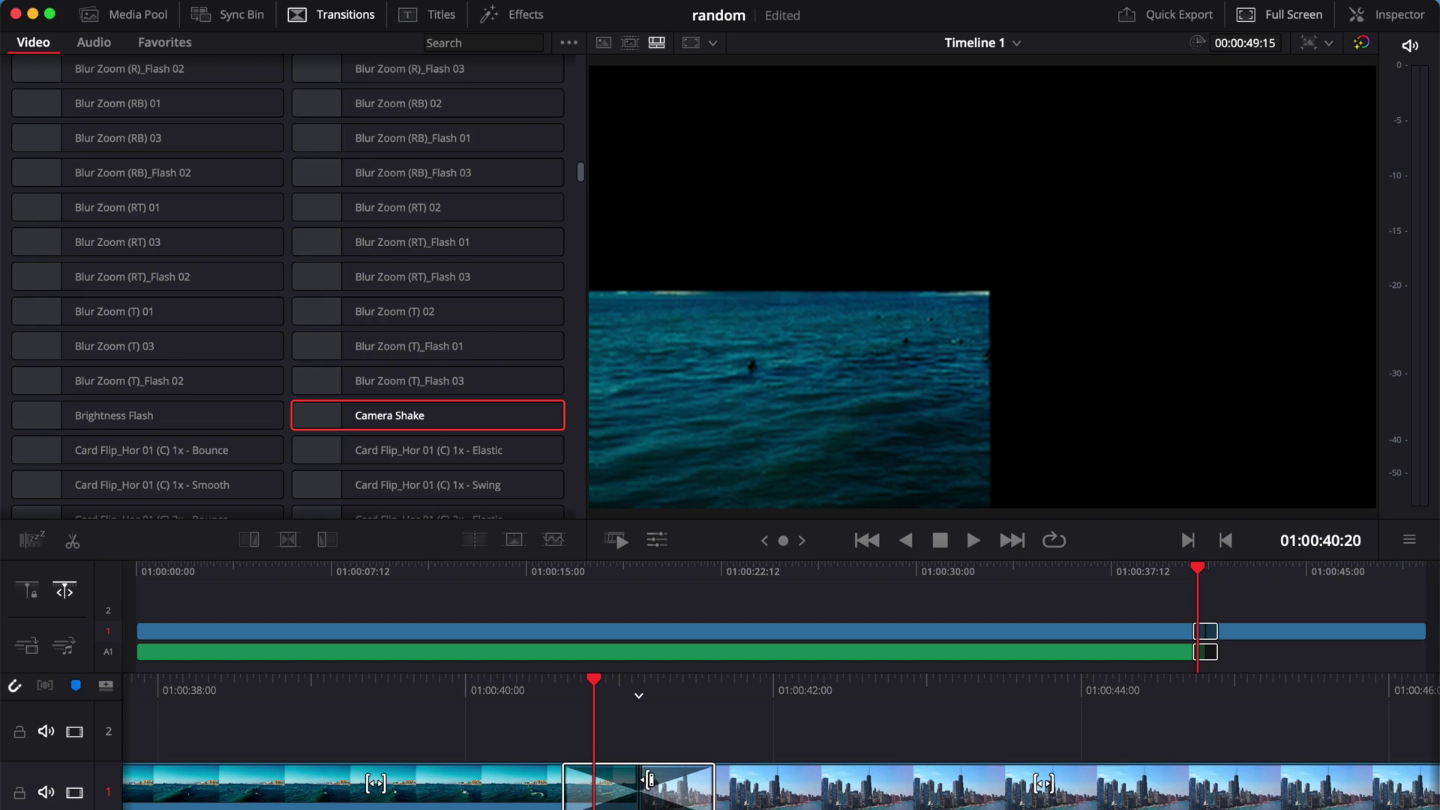
Step: Lengthen the Camera Shake transition to about 1:12 across the cut and play it back
drag(646, 772, 461, 780)
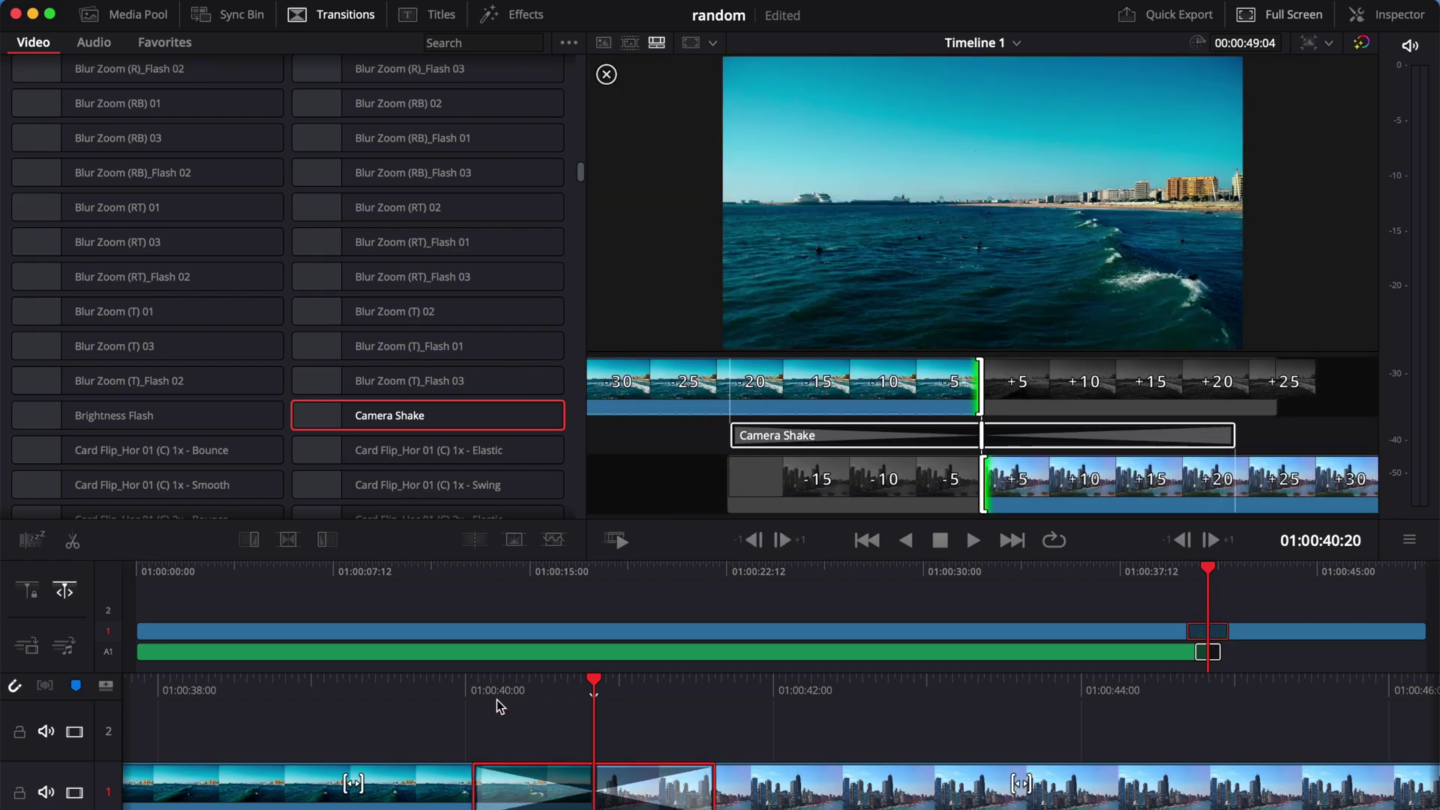
click(474, 687)
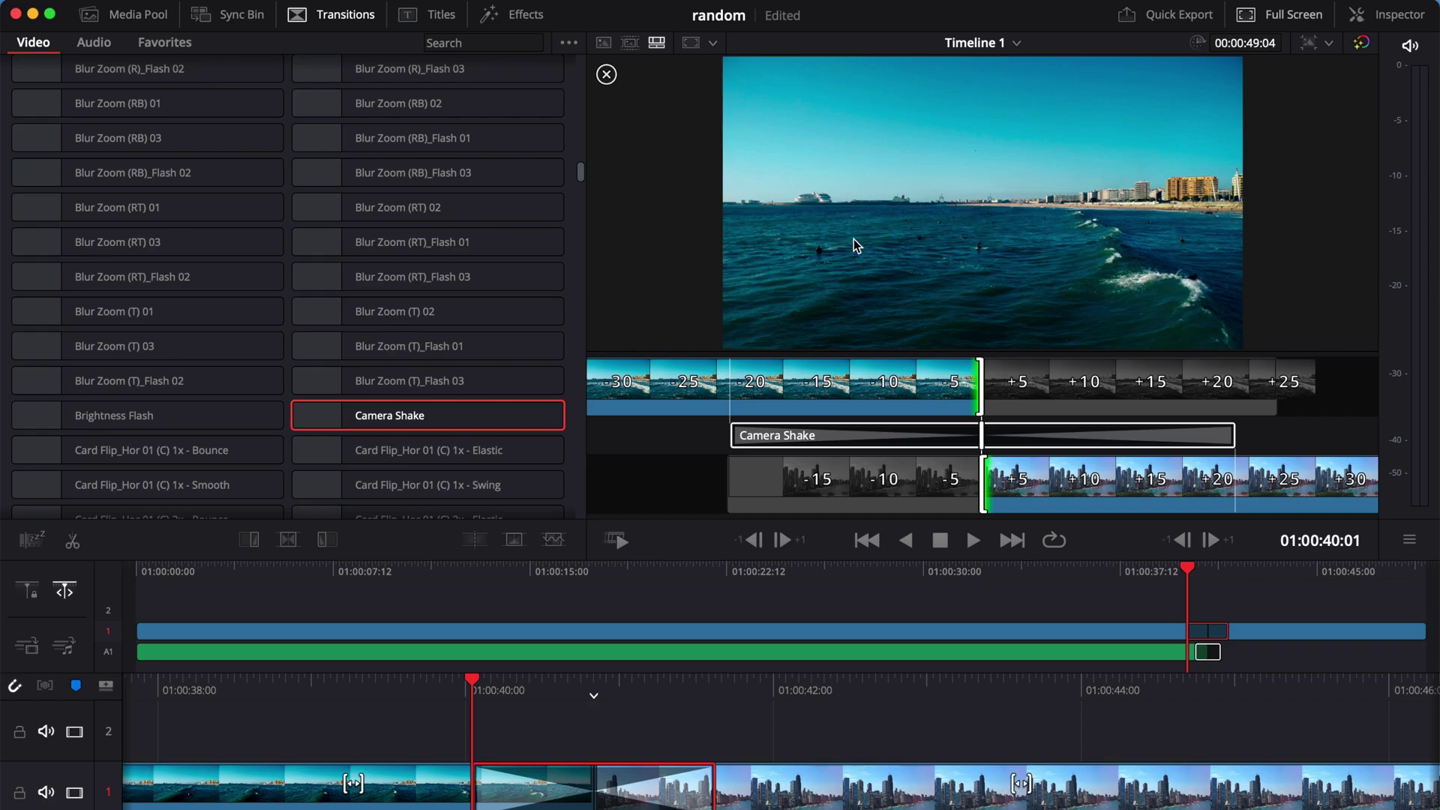
click(454, 689)
key(space)
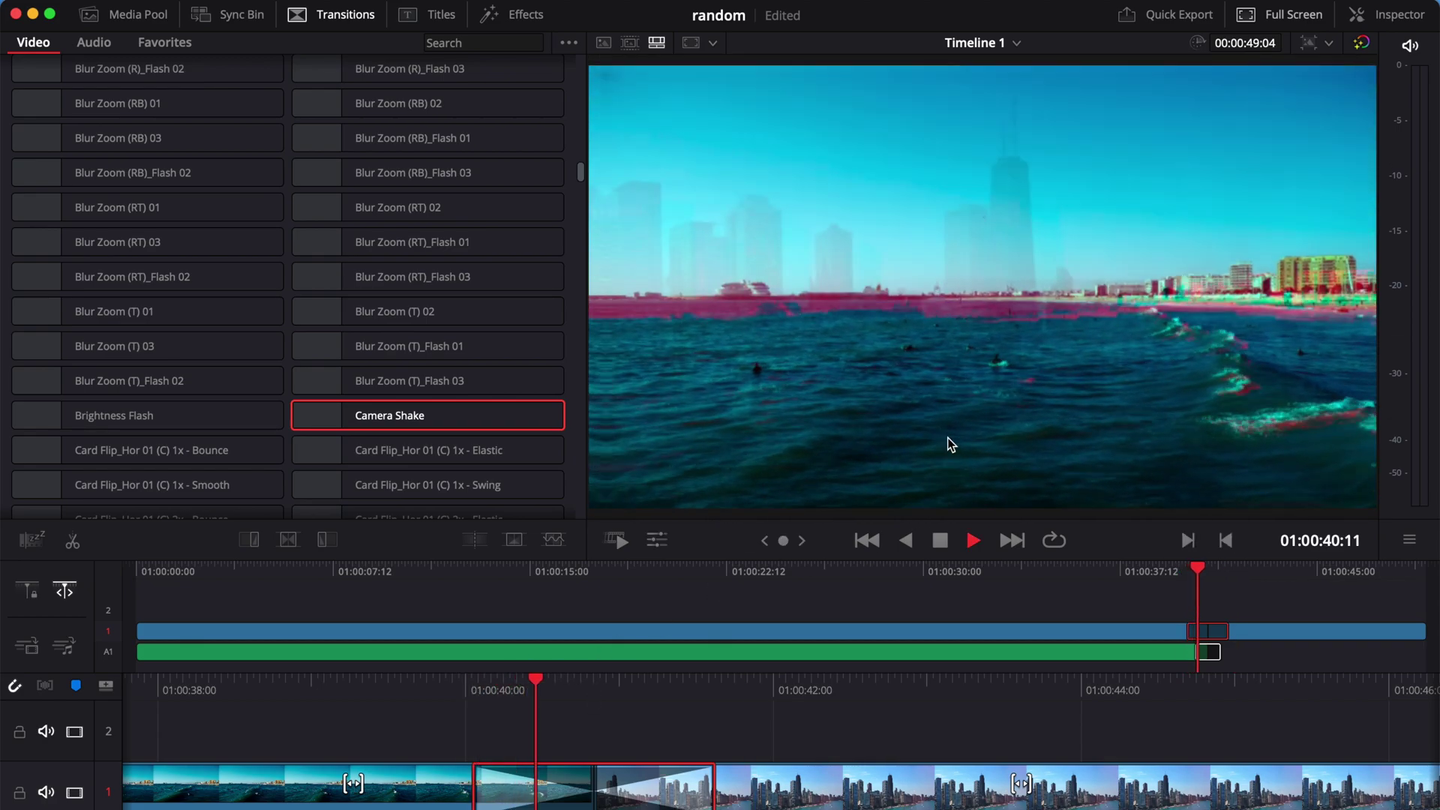
click(557, 686)
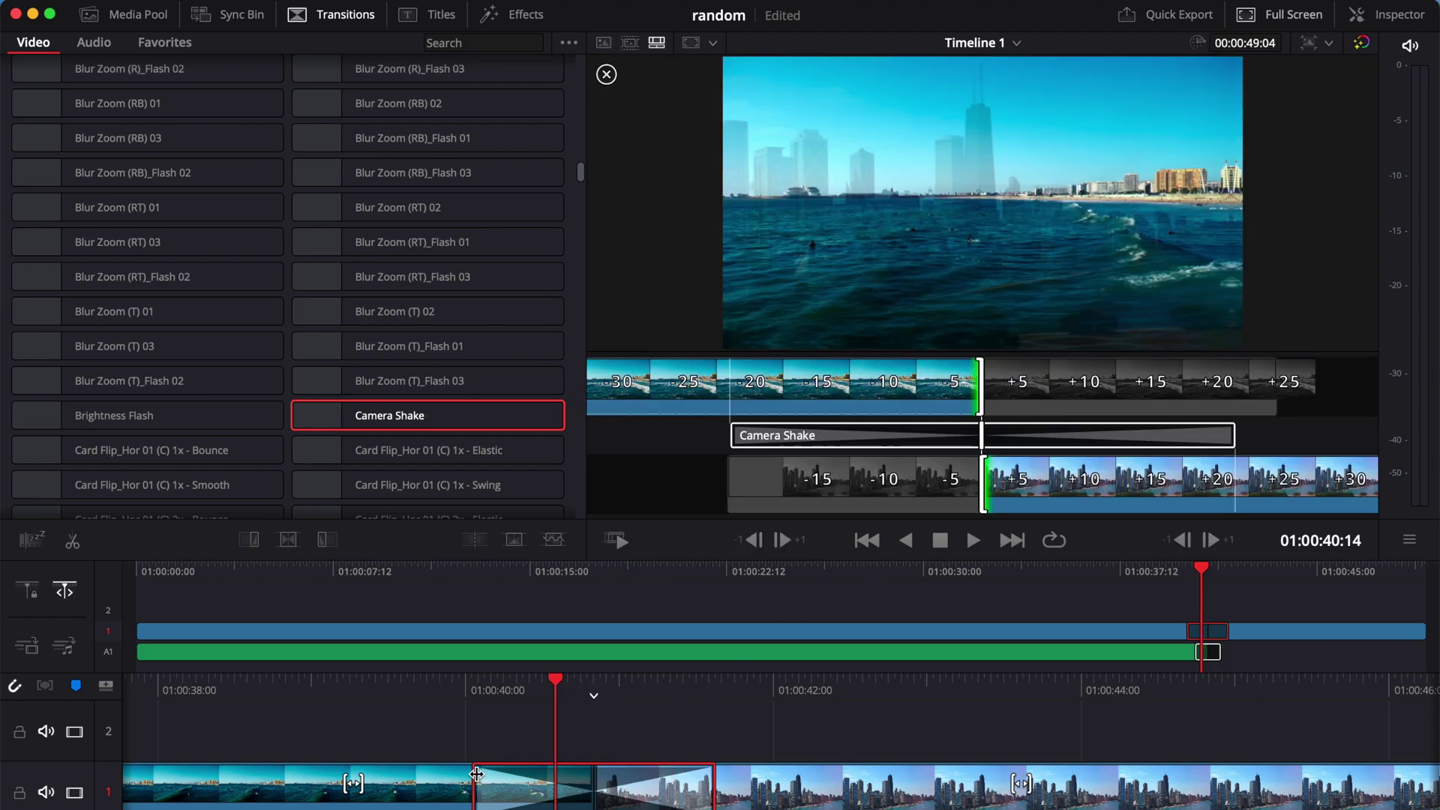
Step: Shorten the Camera Shake transition around the cut and replay it from before the edit
drag(477, 772, 564, 766)
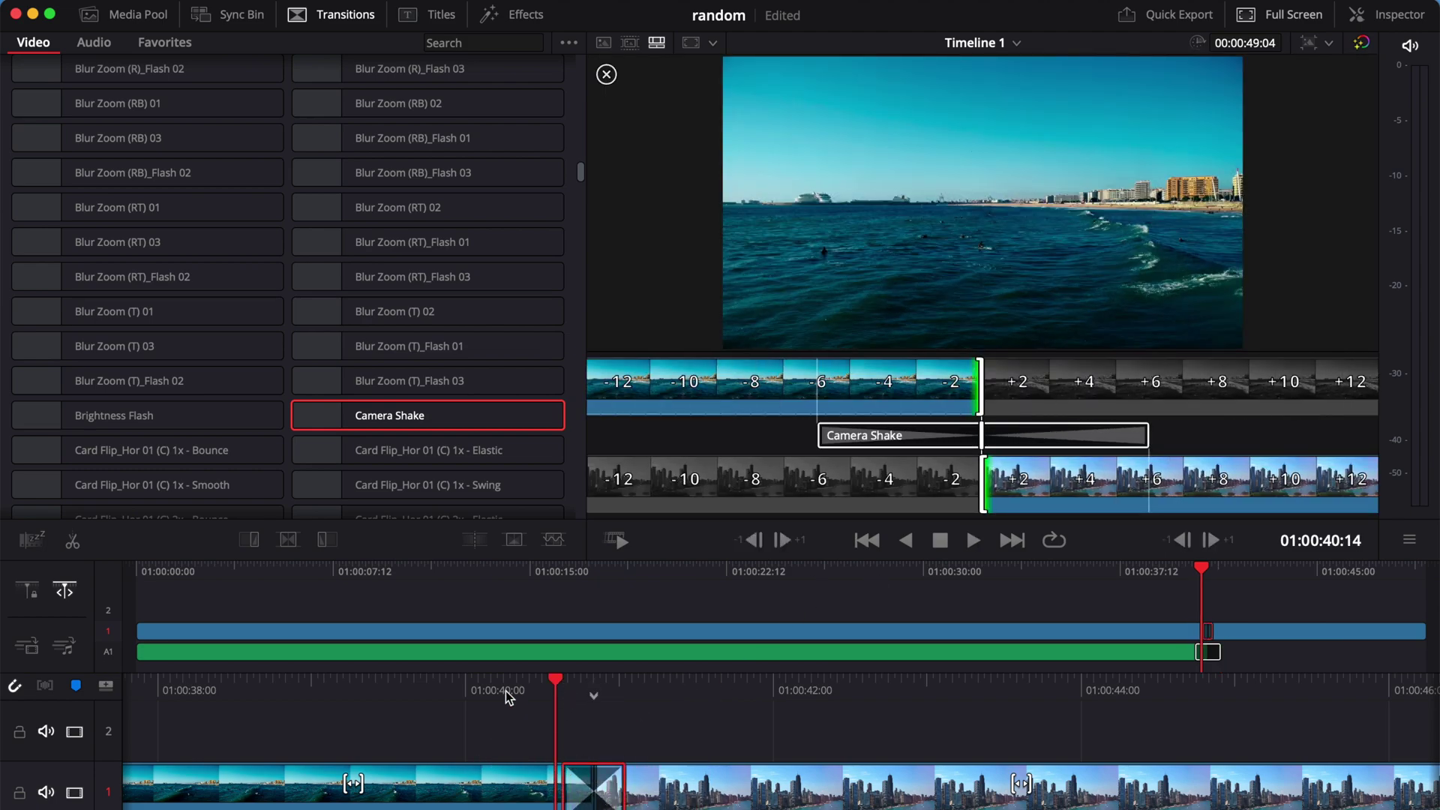
click(478, 679)
key(space)
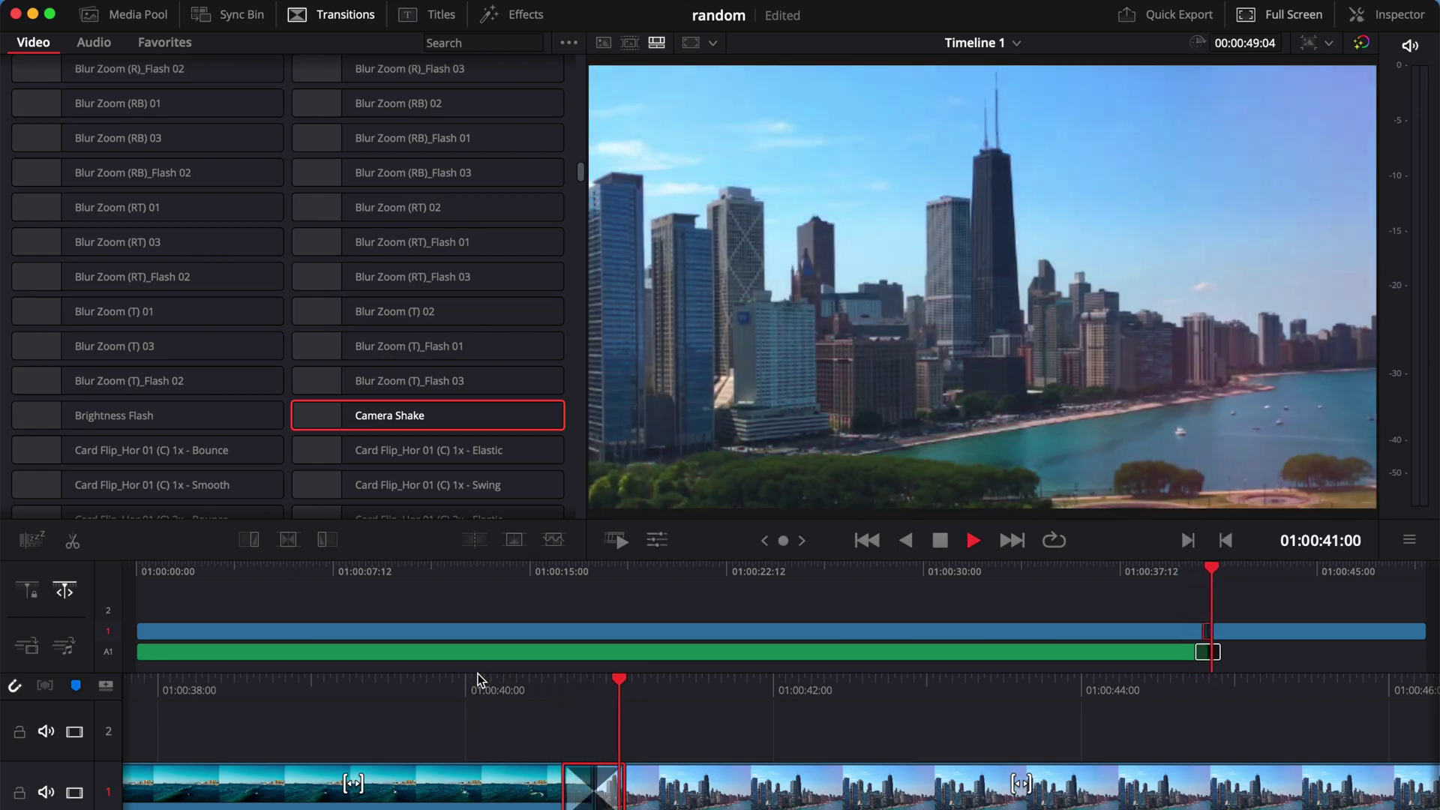
click(478, 678)
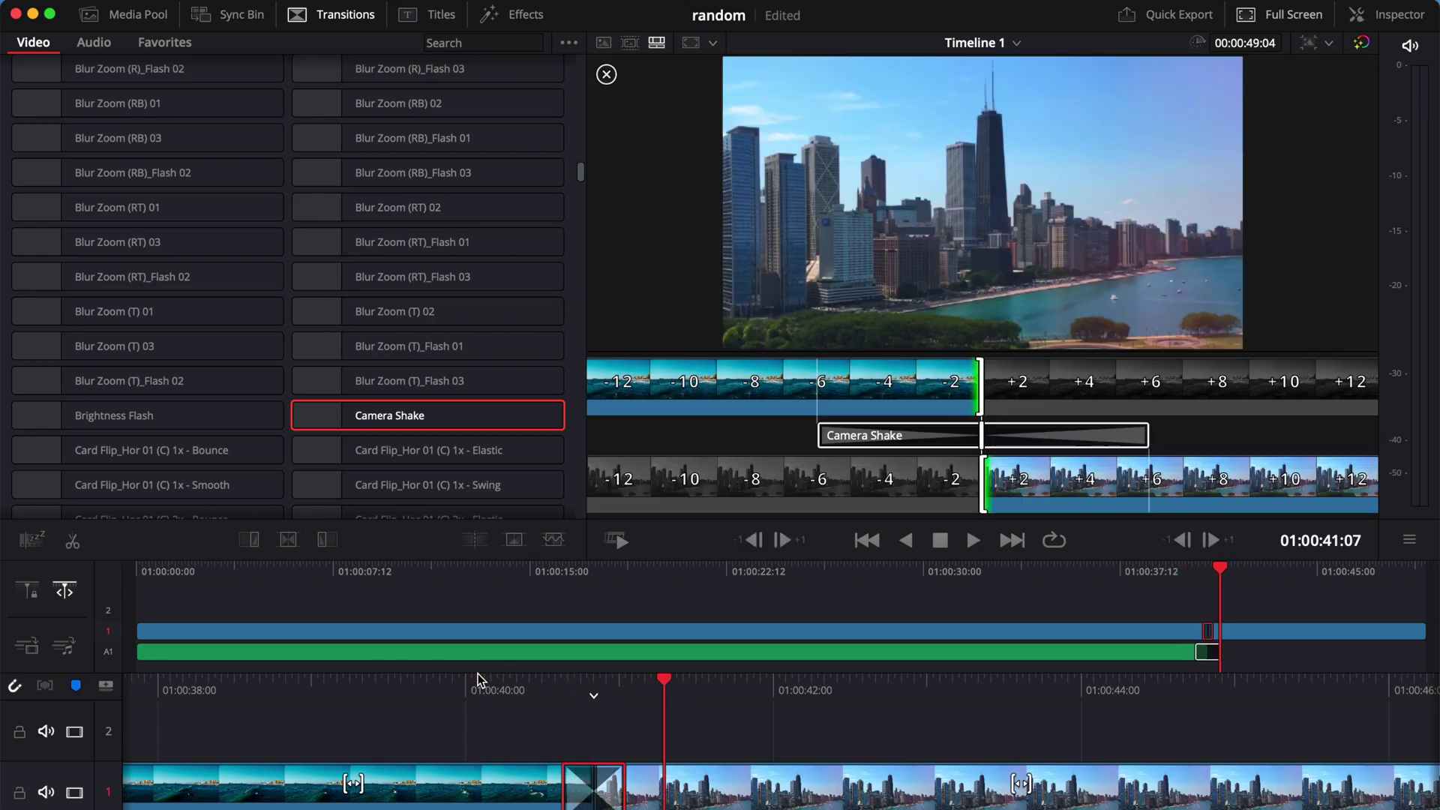
click(594, 679)
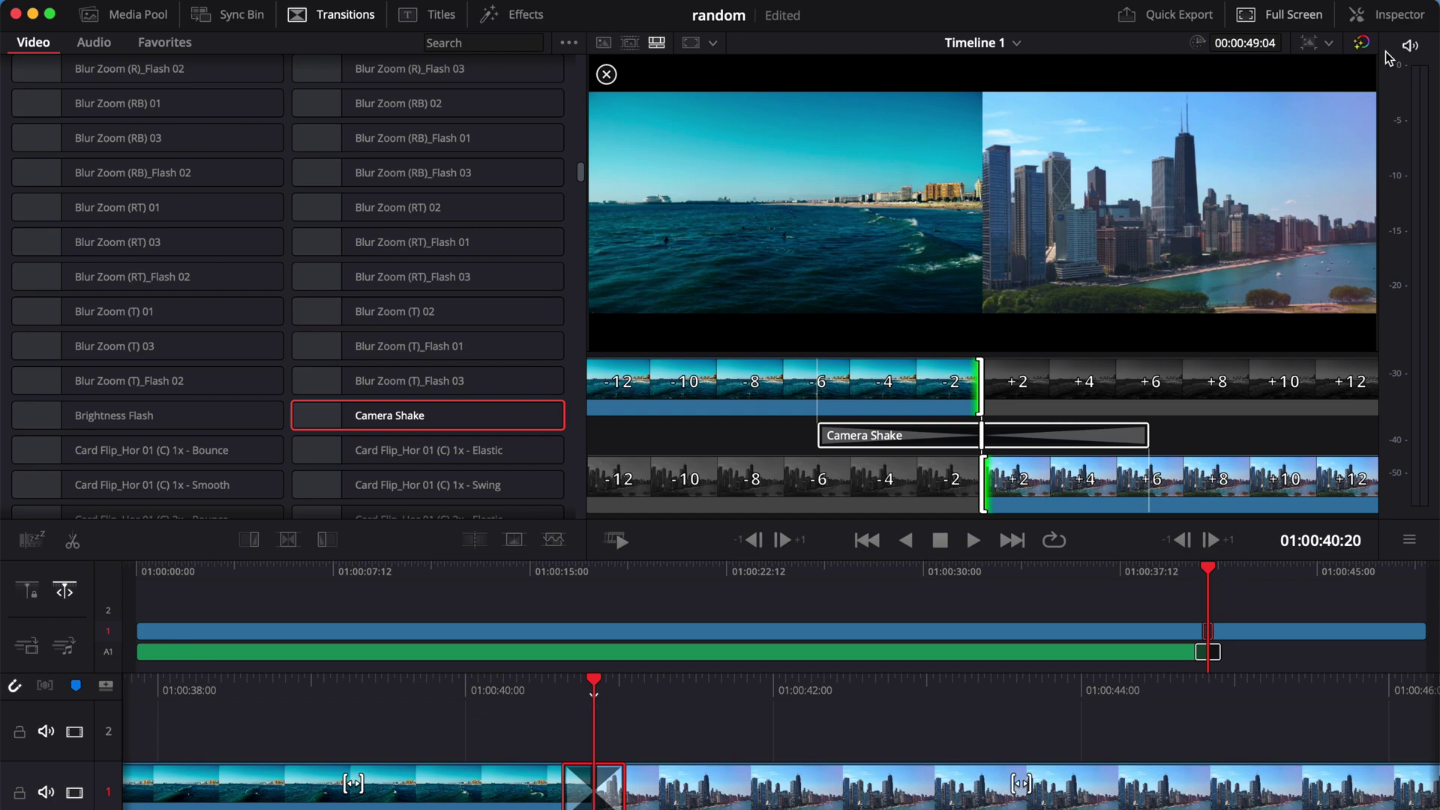
Step: In the Inspector, set Camera Shake's Shake Speed 0.567, Shake Strength 0.391, and enable Motion Blur
click(1383, 18)
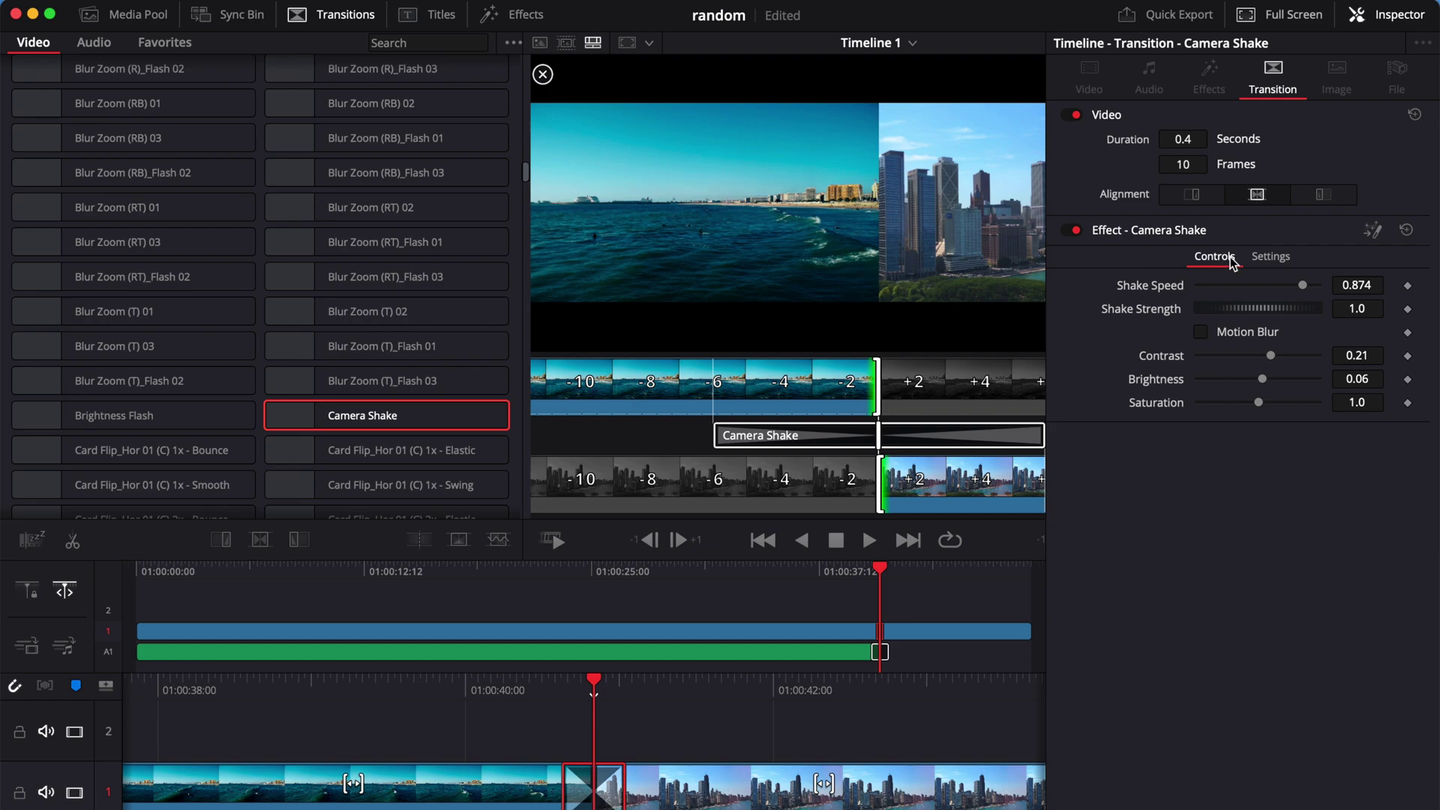
drag(1300, 285, 1236, 313)
click(1203, 331)
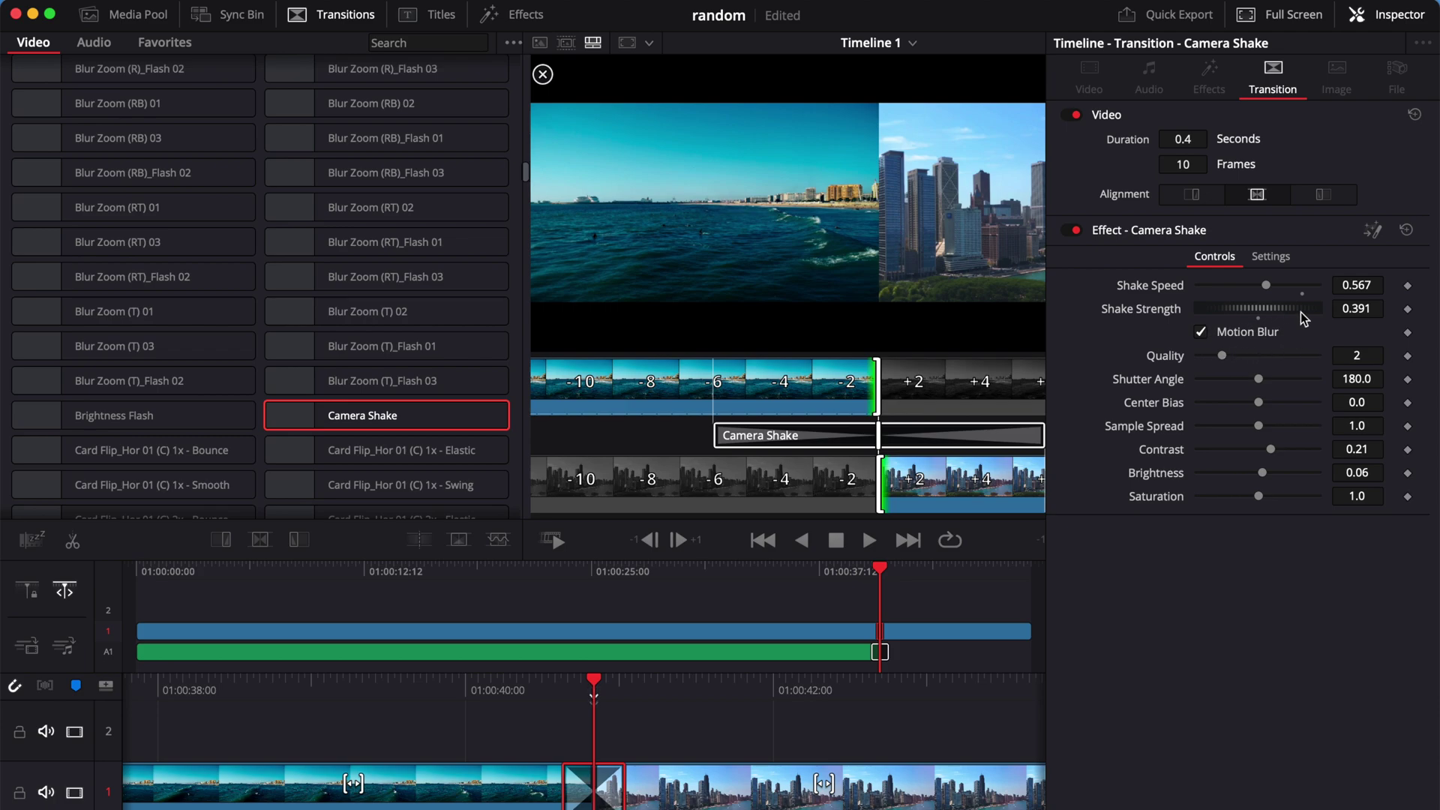
Step: Close the Inspector and play the tuned Camera Shake transition from just before the cut
click(1376, 22)
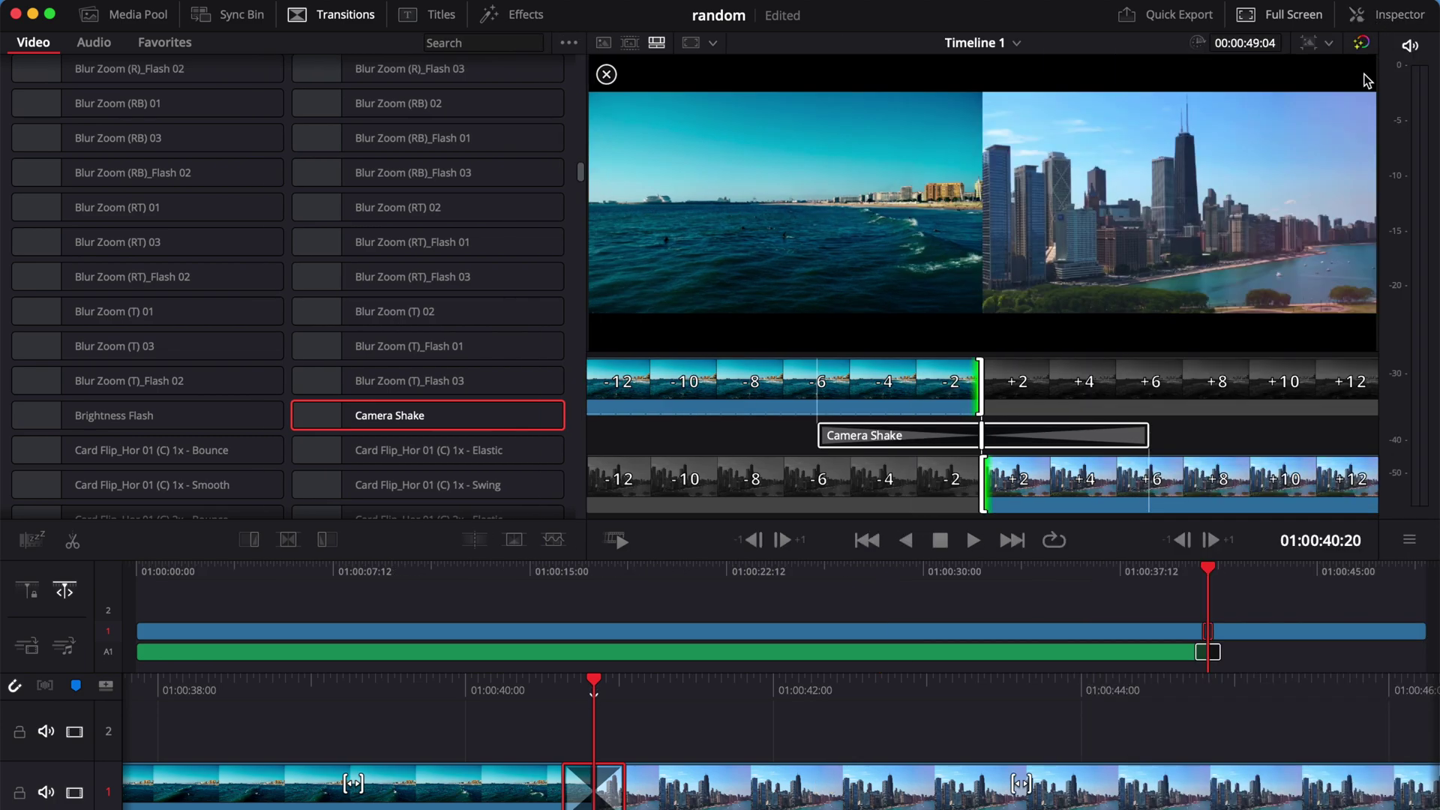
click(531, 683)
key(space)
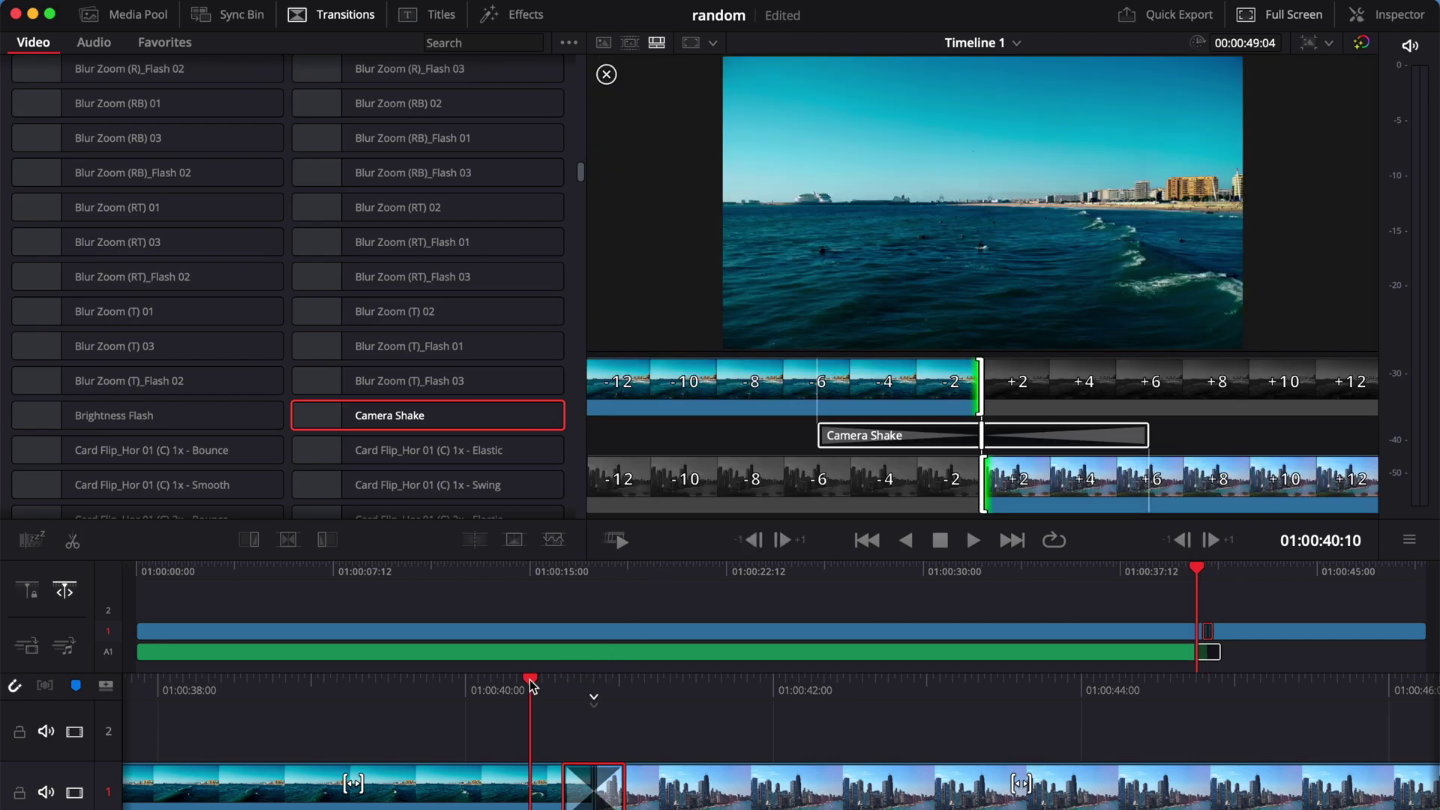